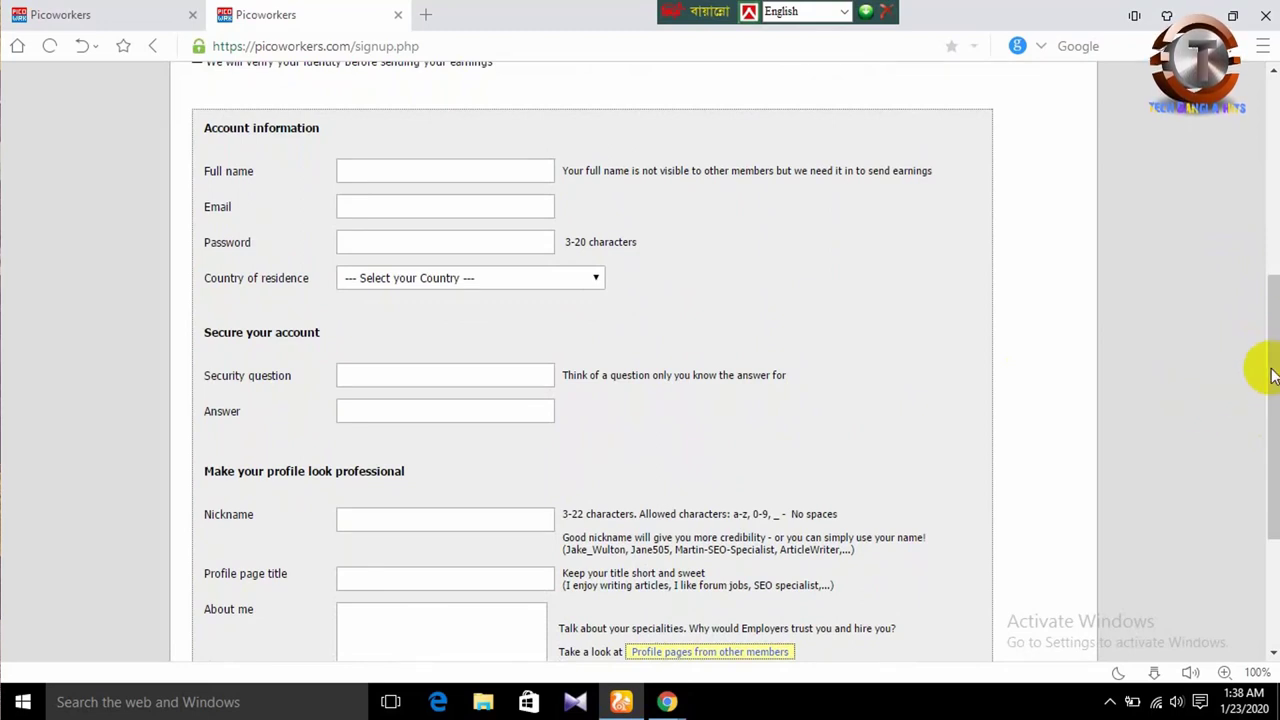
- Enter your full name and pick the saved e-mail address from the autofill suggestions
mouse_move(1272, 366)
left_mouse_down()
mouse_move(1273, 343)
mouse_move(1272, 385)
mouse_move(1265, 350)
left_mouse_up()
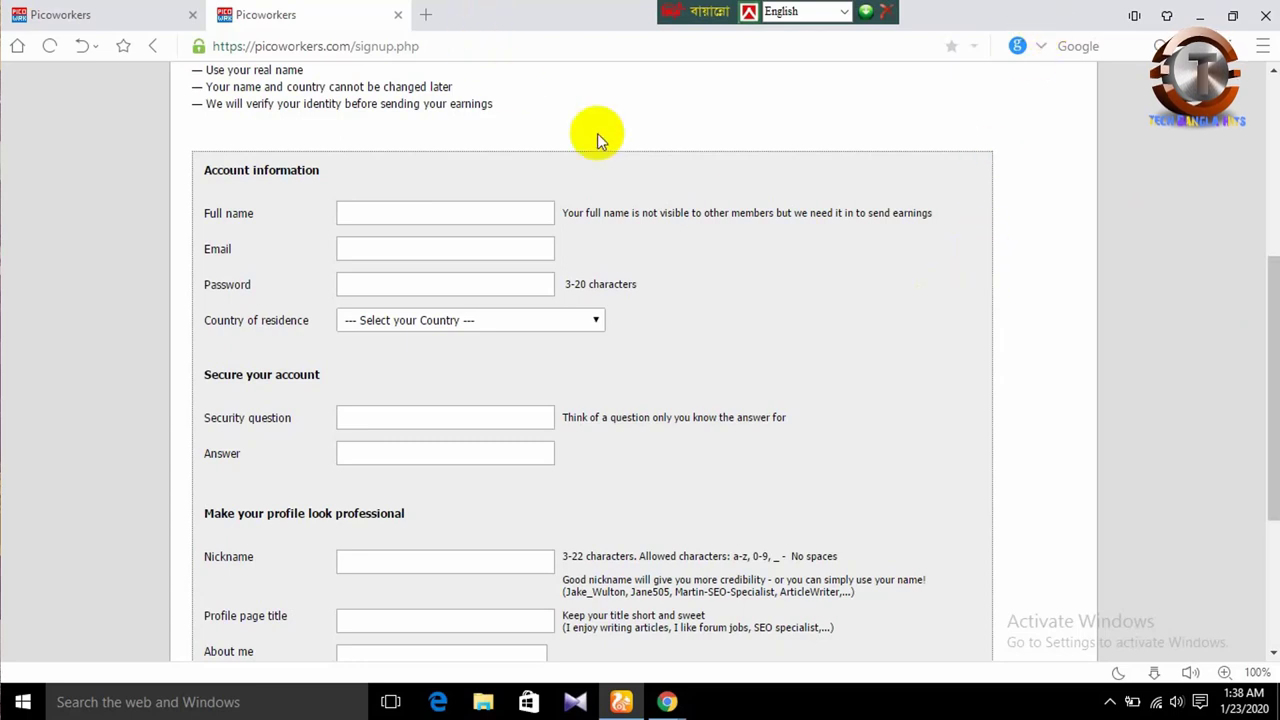
left_click(483, 216)
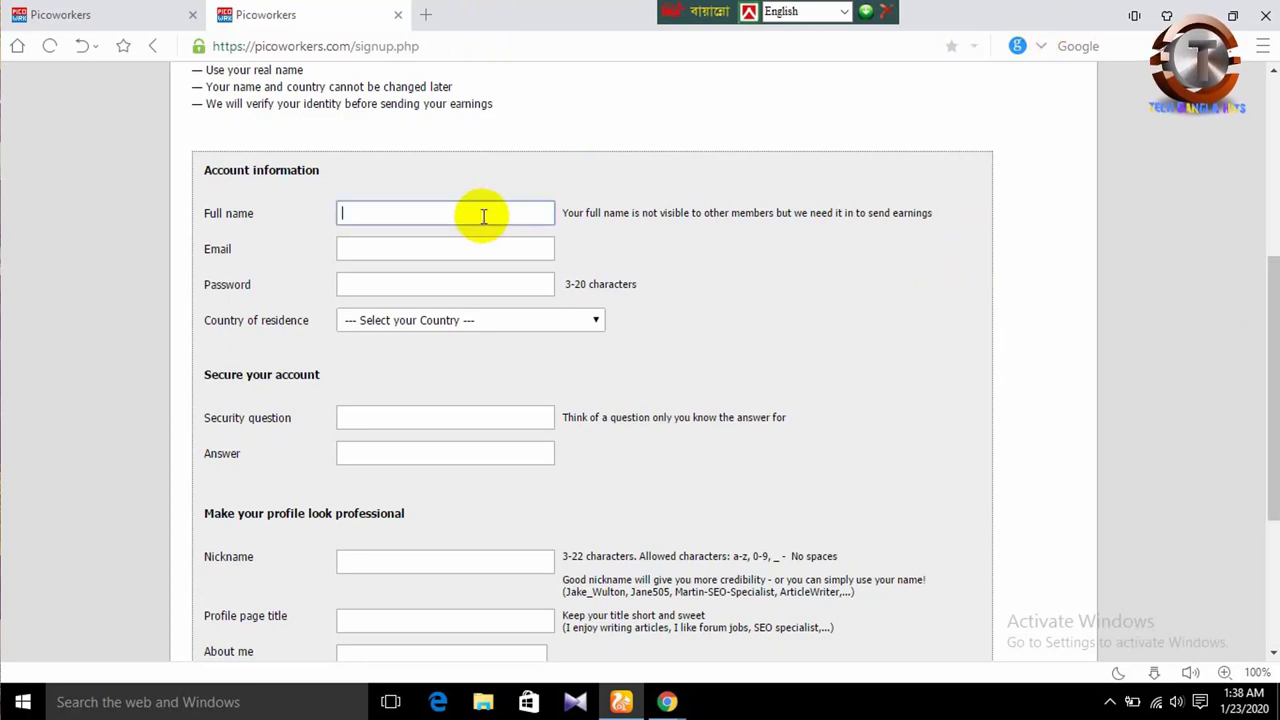
type("Na")
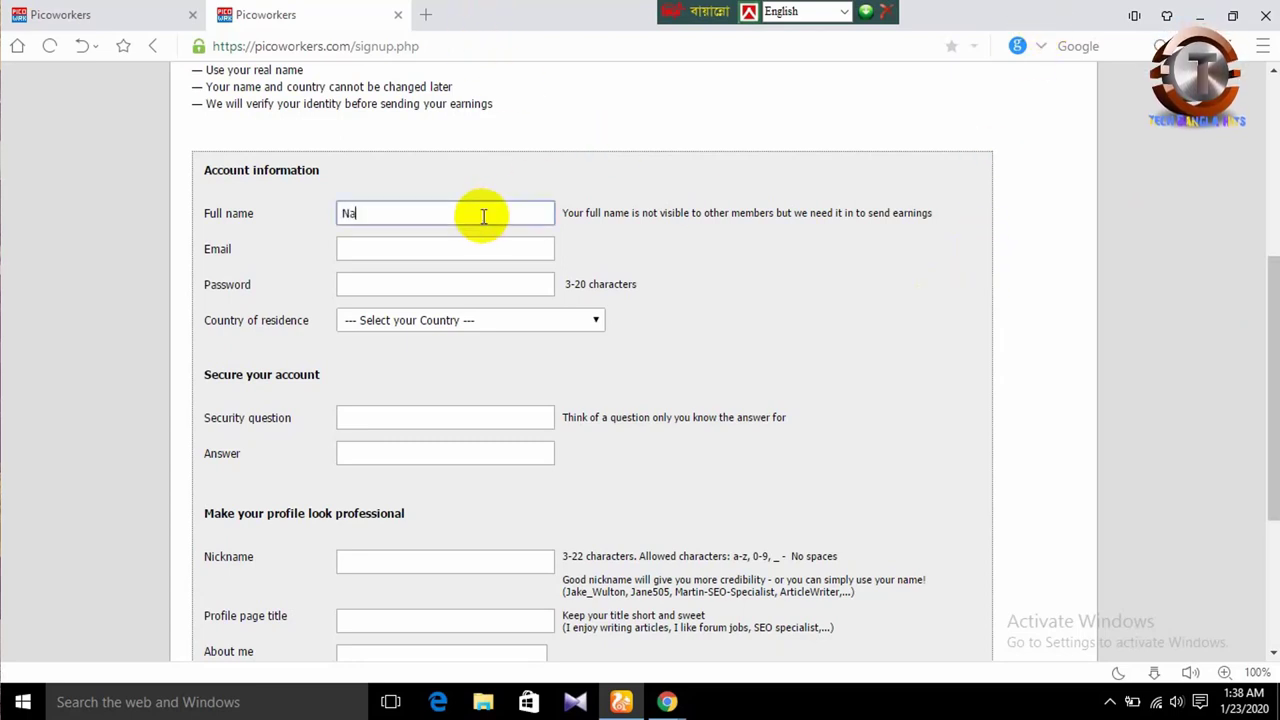
type("xi")
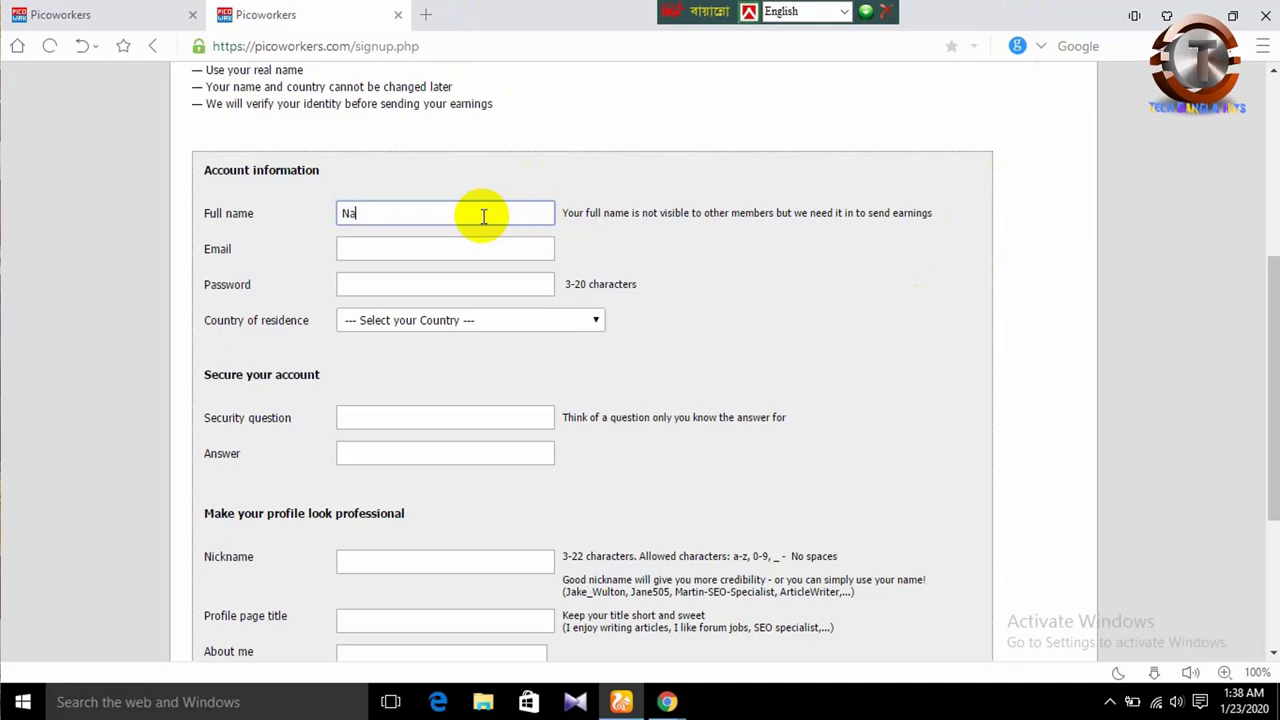
type("zem")
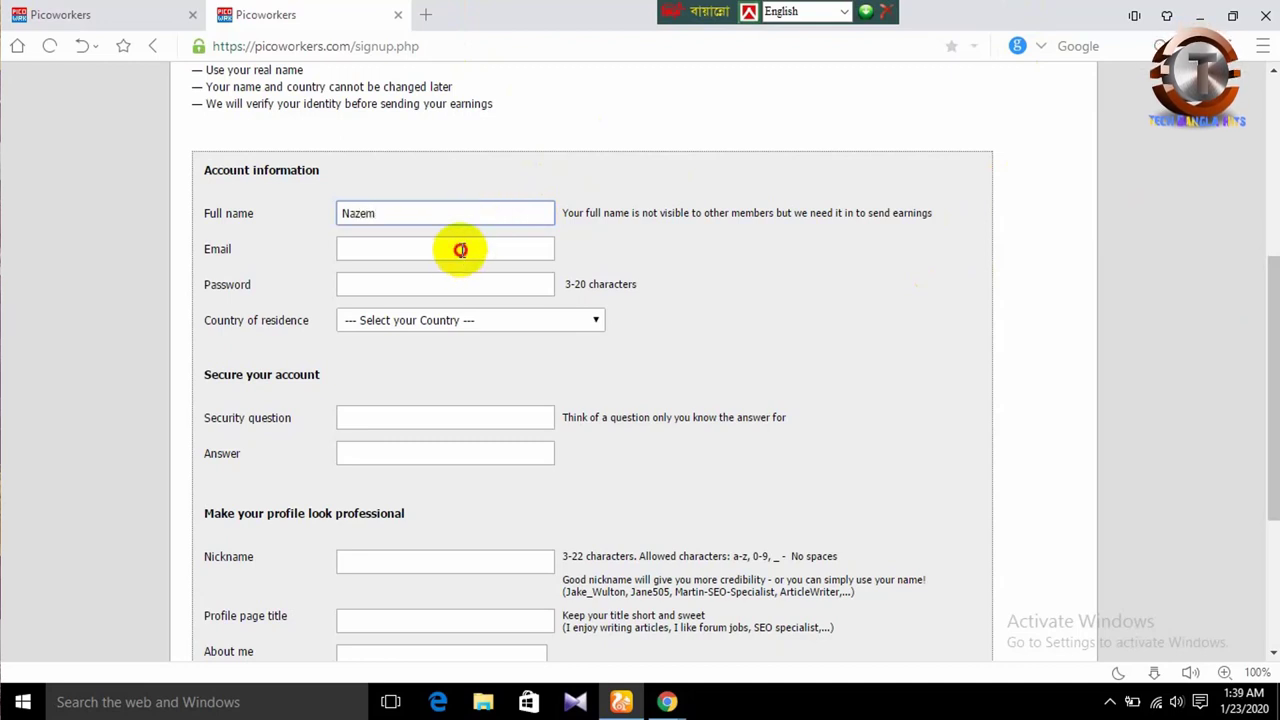
left_click(460, 249)
left_click(462, 250)
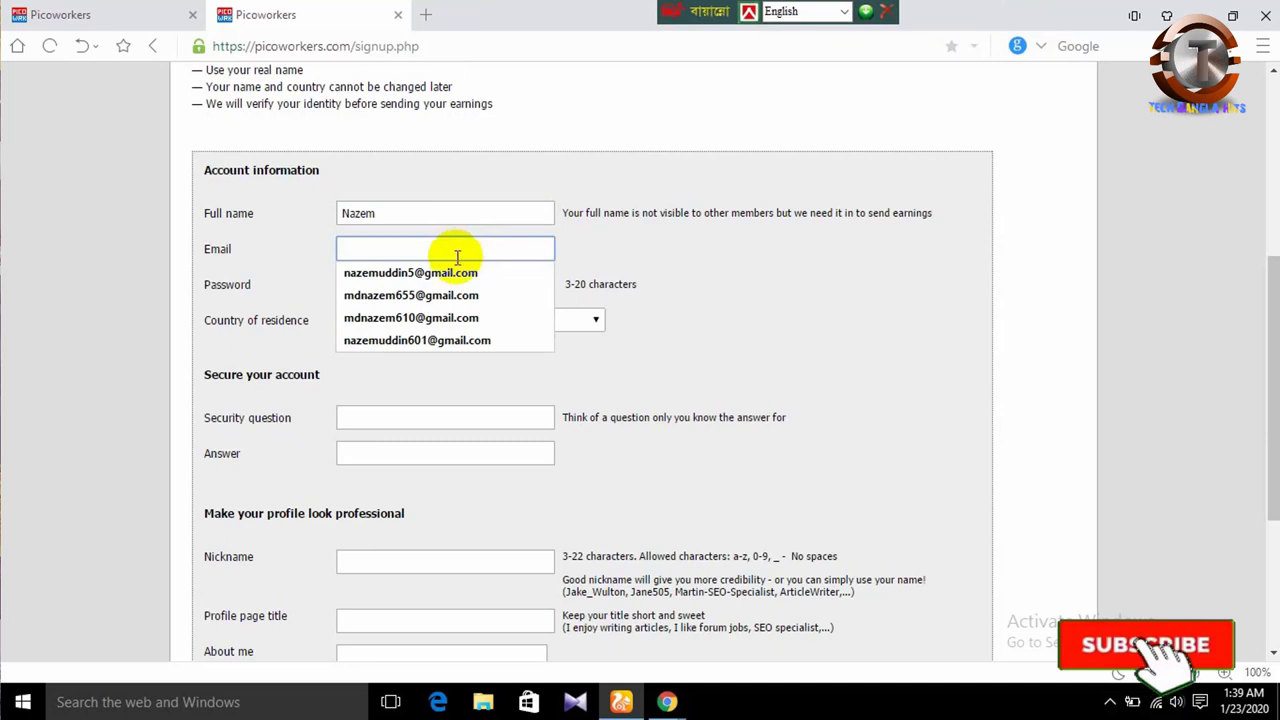
left_click(457, 267)
left_click(448, 284)
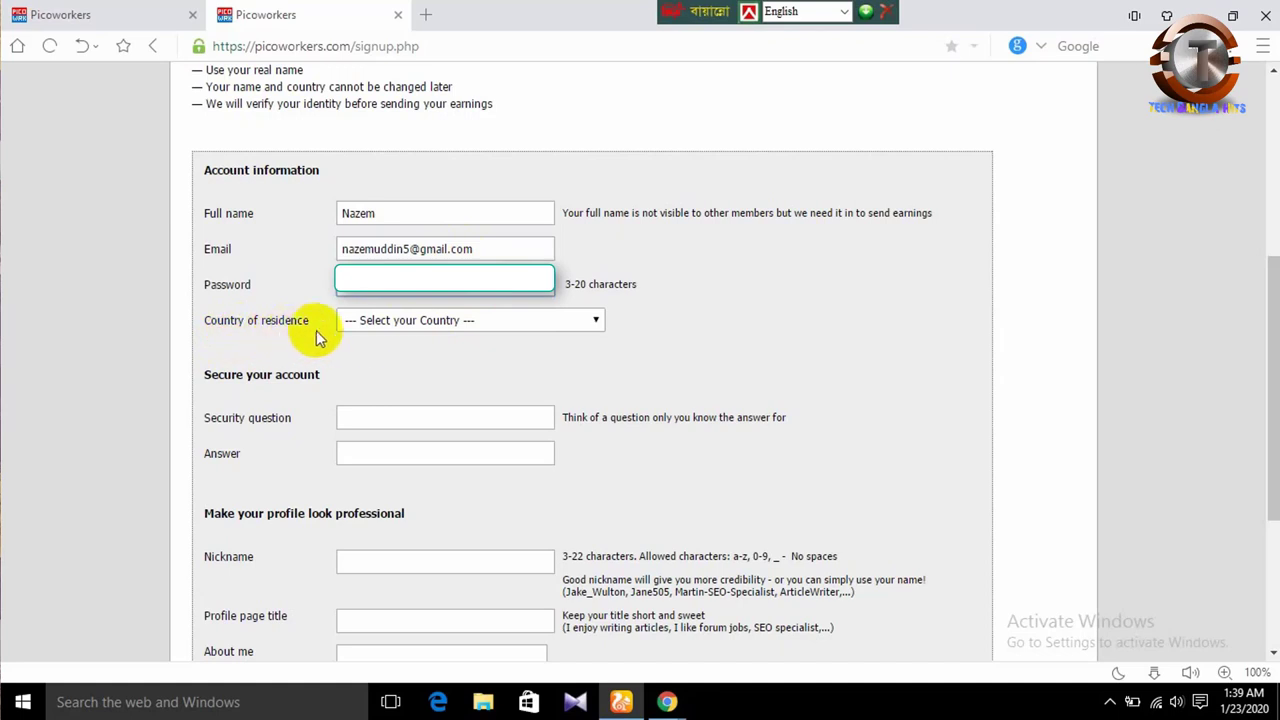
- Choose Bangladesh from the Country of residence list
left_click(404, 335)
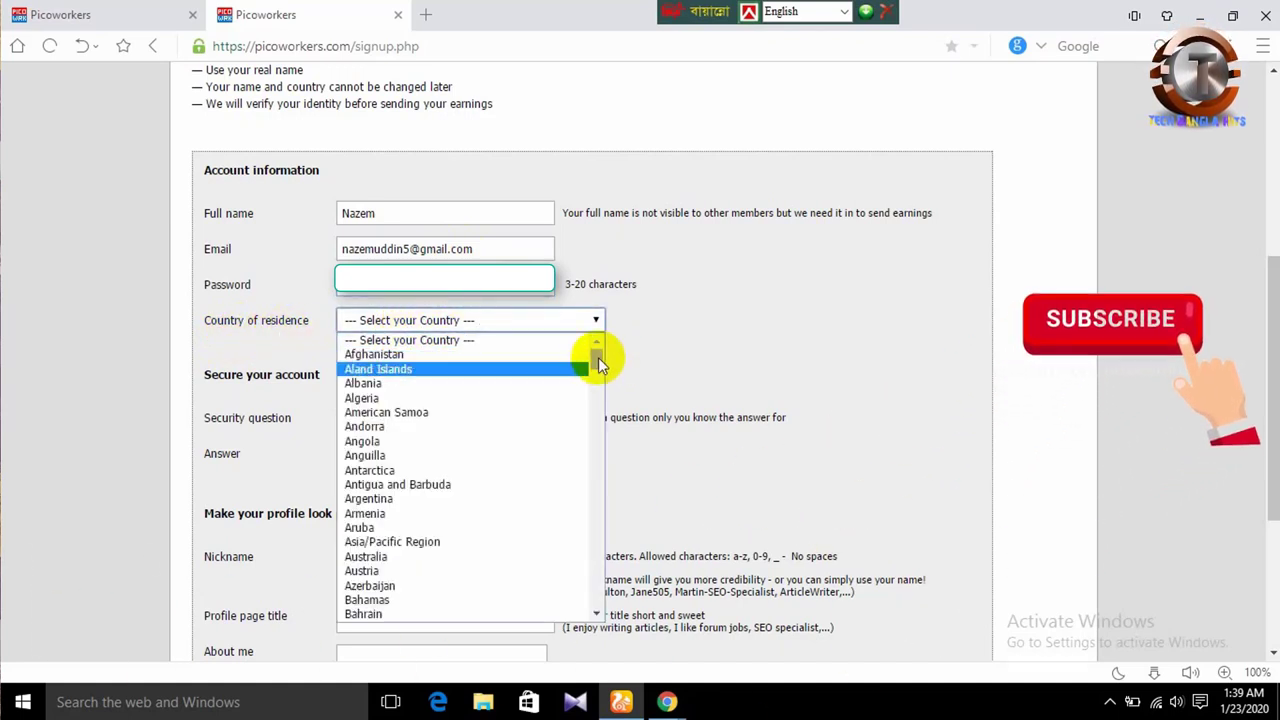
mouse_move(598, 357)
left_mouse_down()
mouse_move(591, 396)
mouse_move(586, 363)
left_mouse_up()
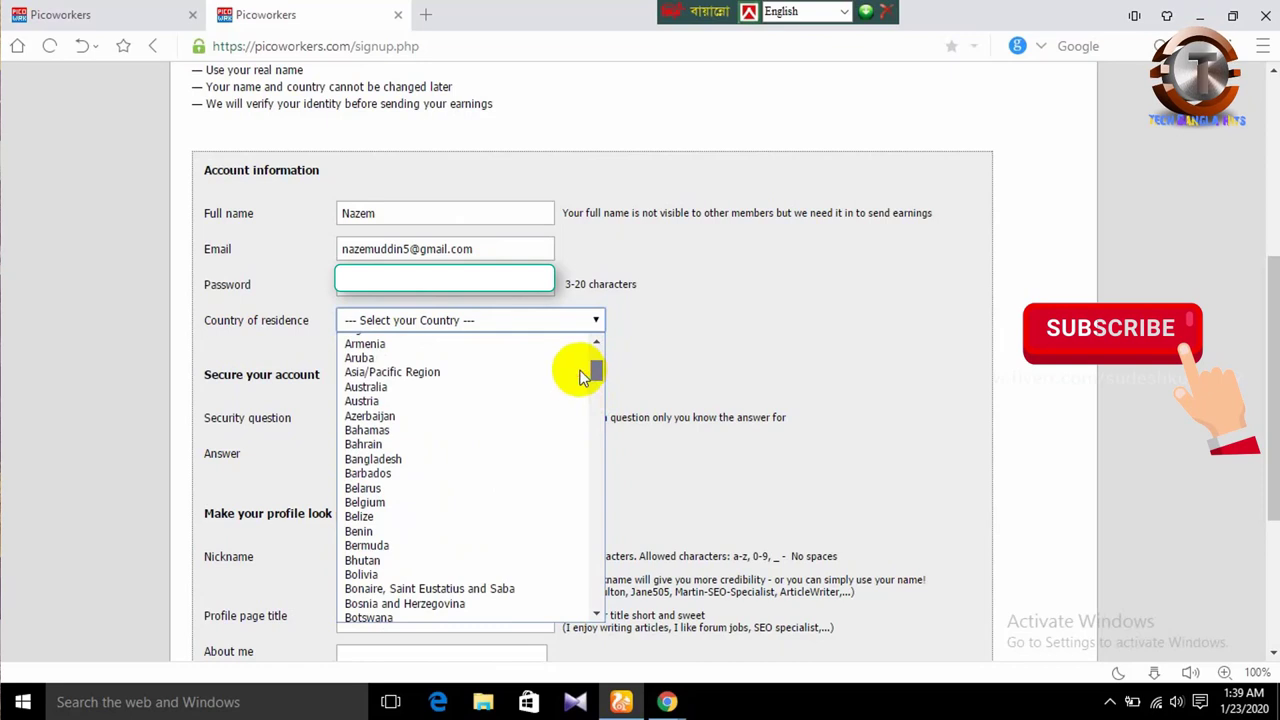
left_click(401, 456)
left_click(421, 418)
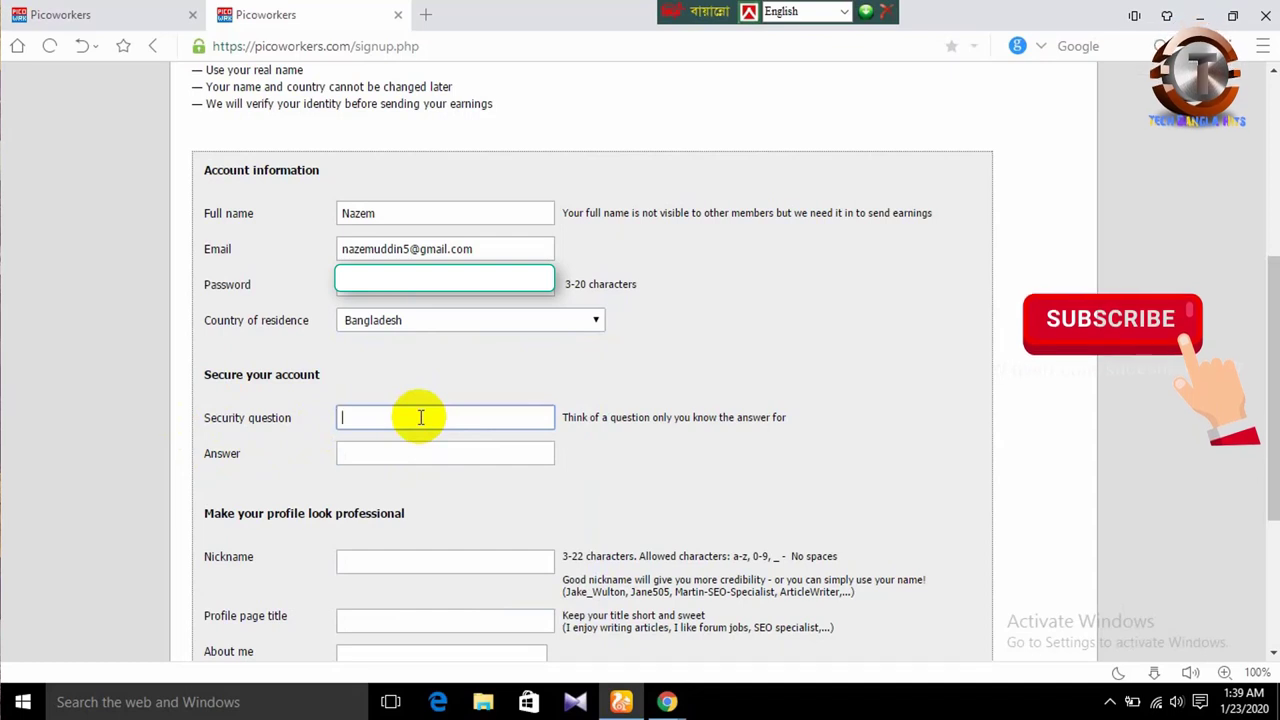
- Enter 'What is Your Name?' as the security question and type its answer
type("W")
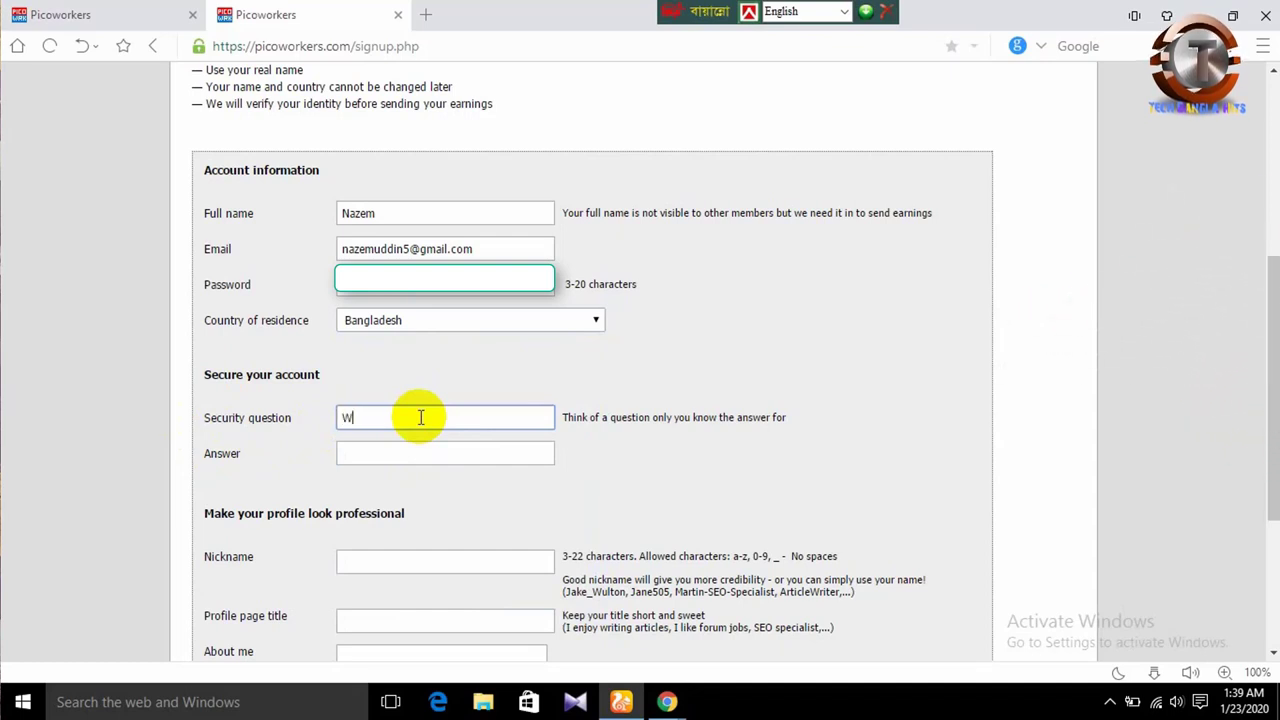
type("hat is Your Name?")
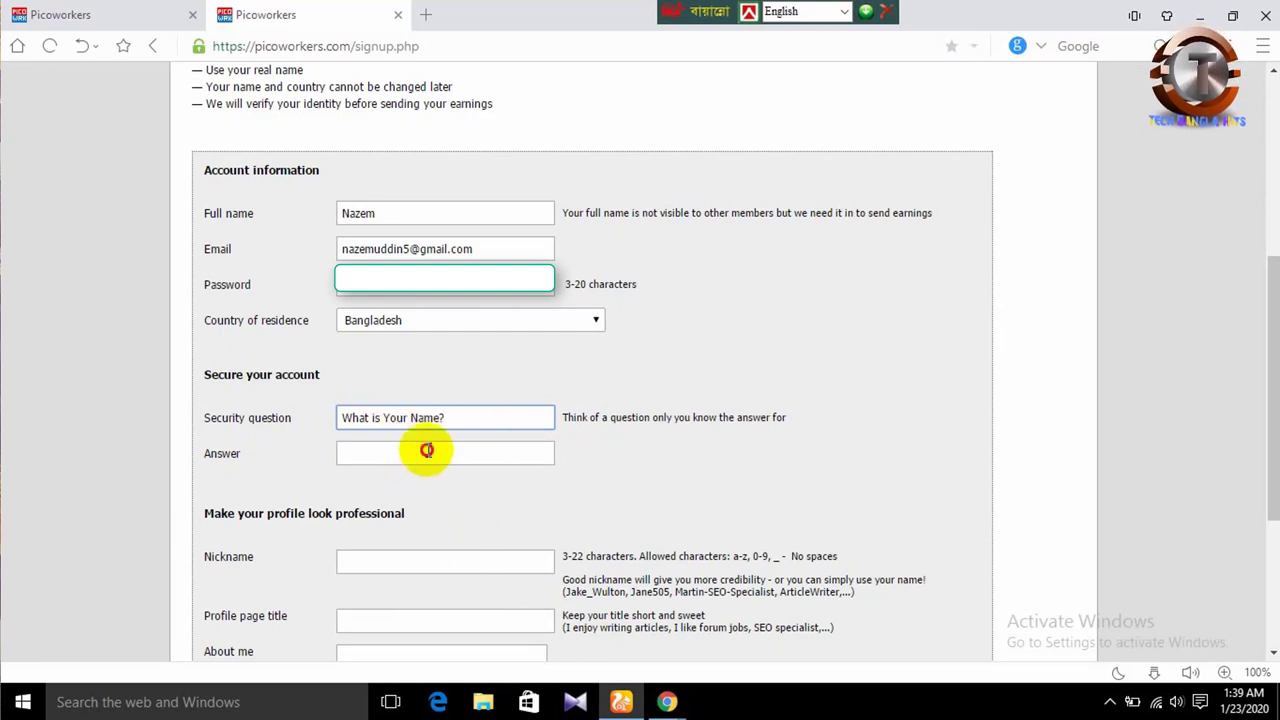
left_click(428, 451)
type("Nazem")
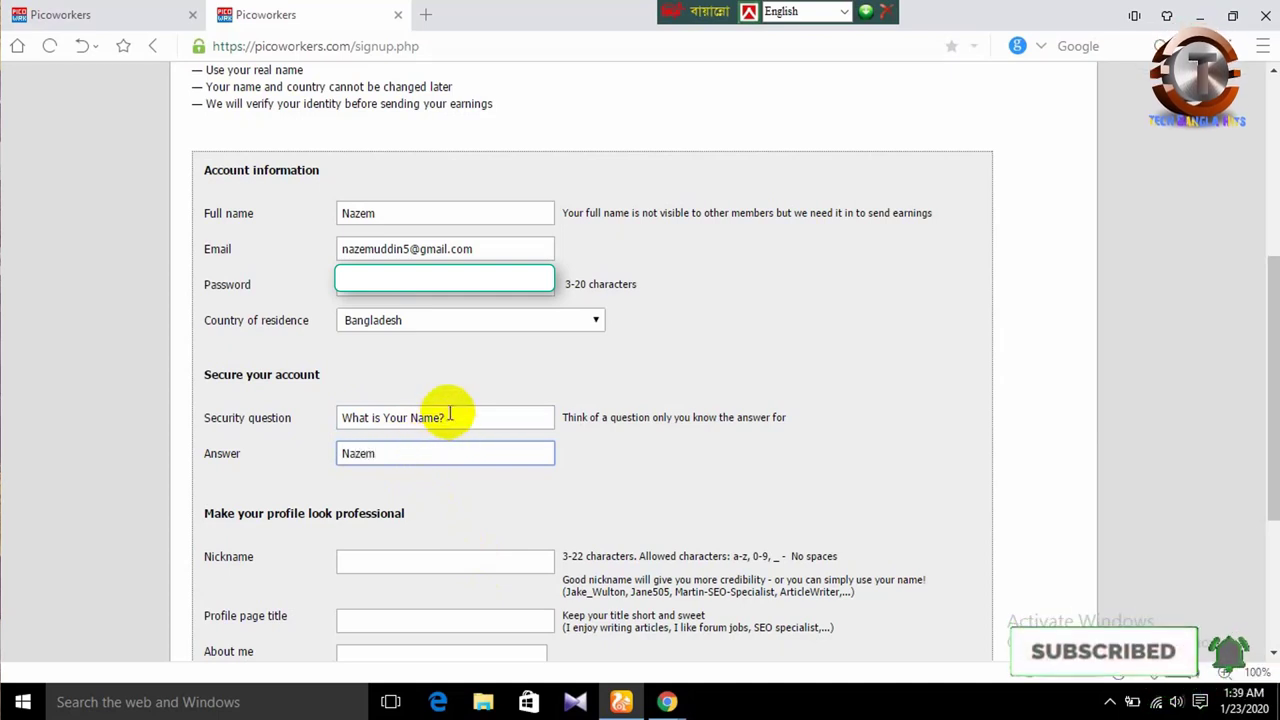
left_click_drag(452, 416, 423, 417)
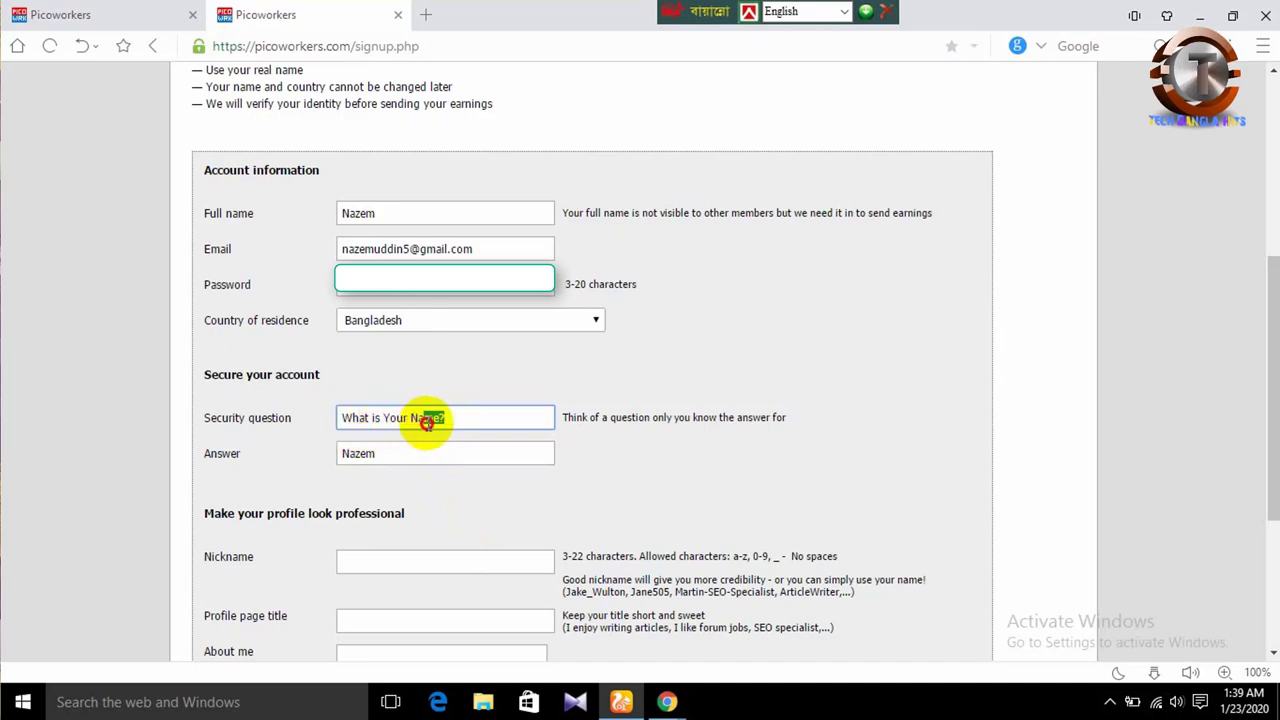
left_click(385, 452)
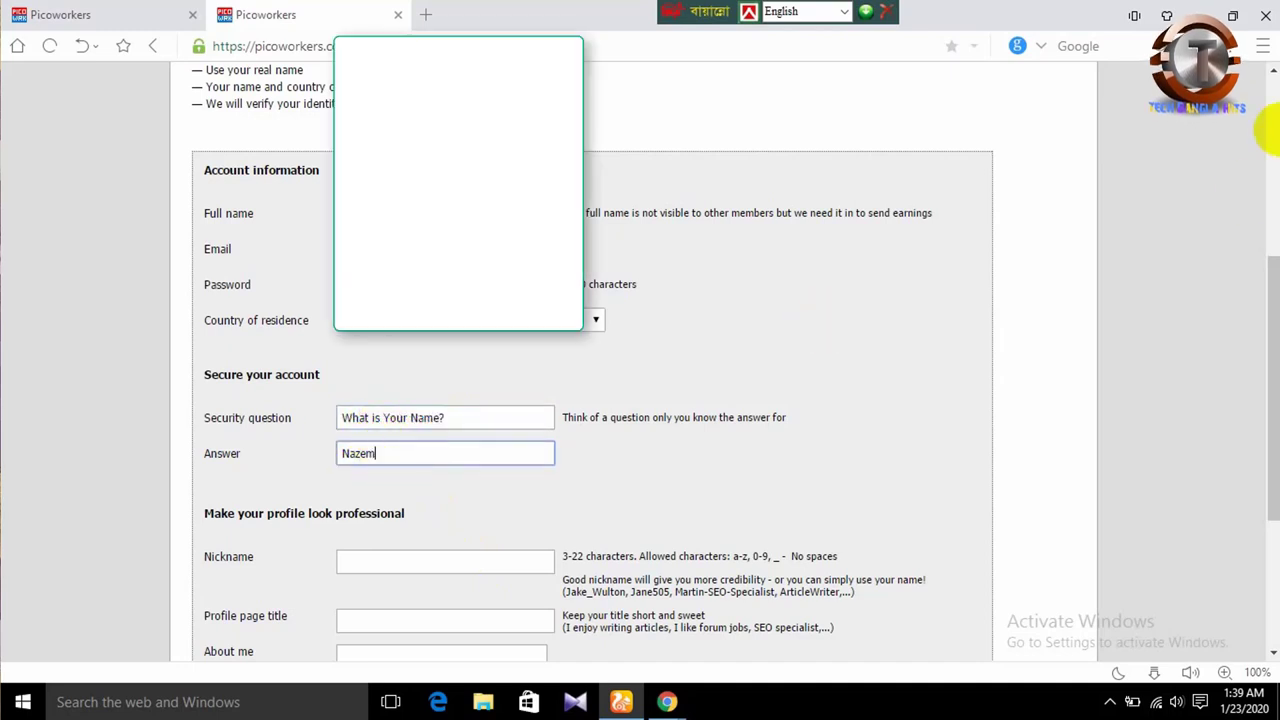
- Fill in the nickname field of the profile section
left_click_drag(1275, 258, 1266, 389)
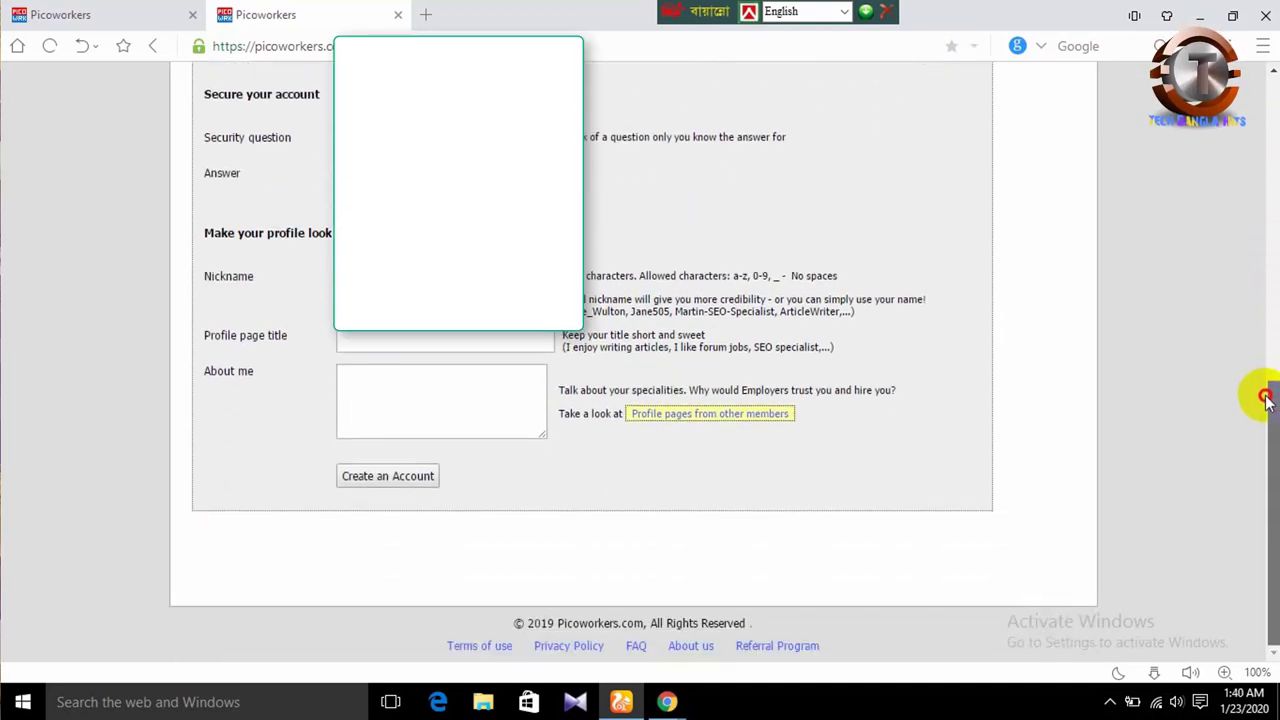
left_click(460, 284)
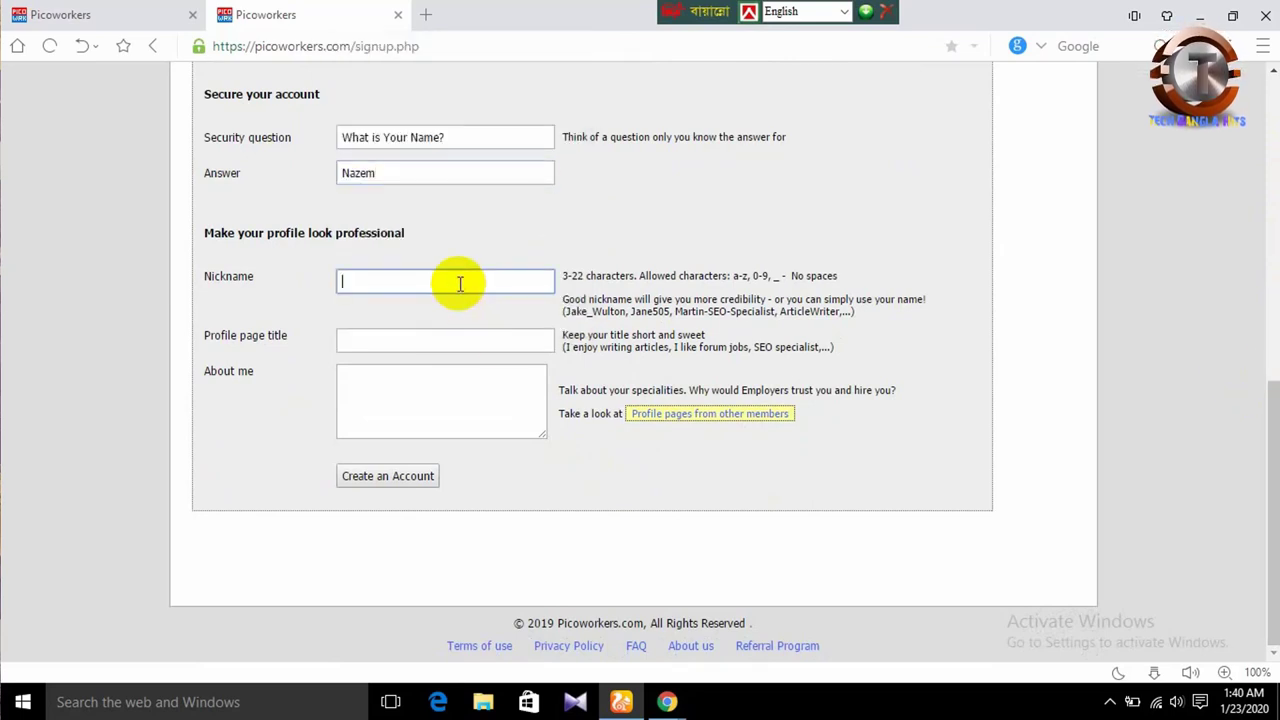
type("mdn")
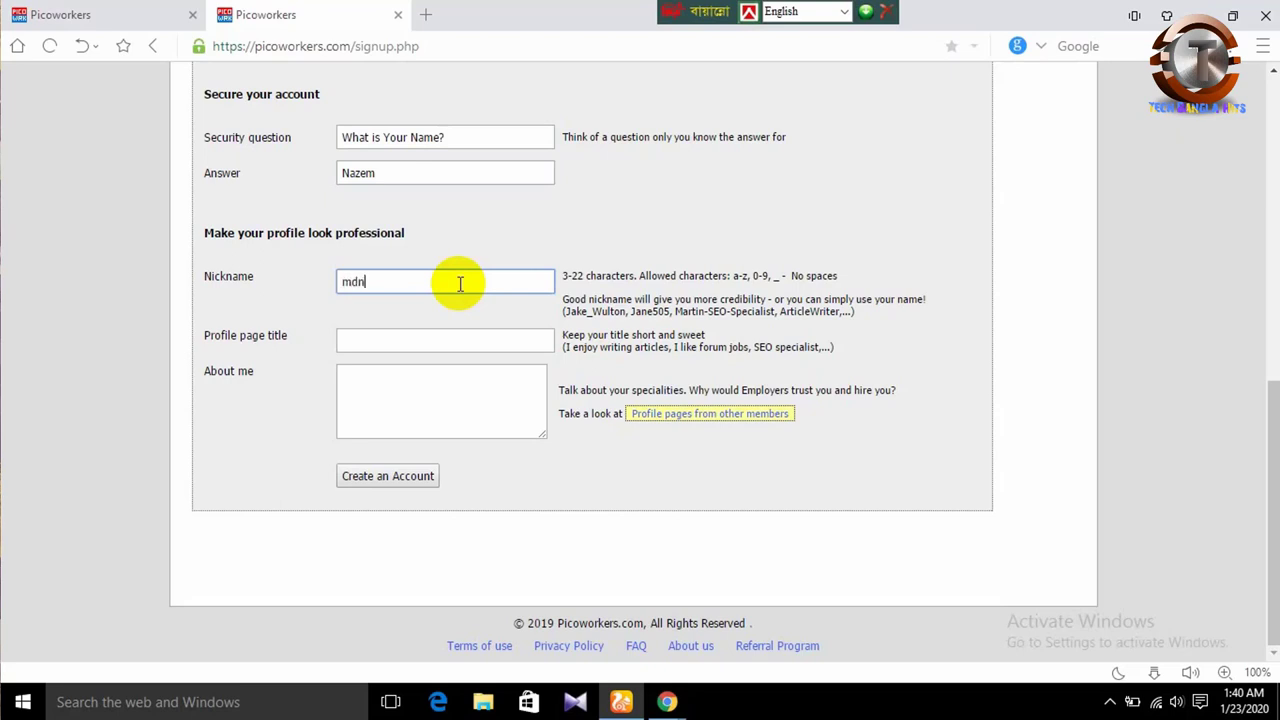
type("azem655")
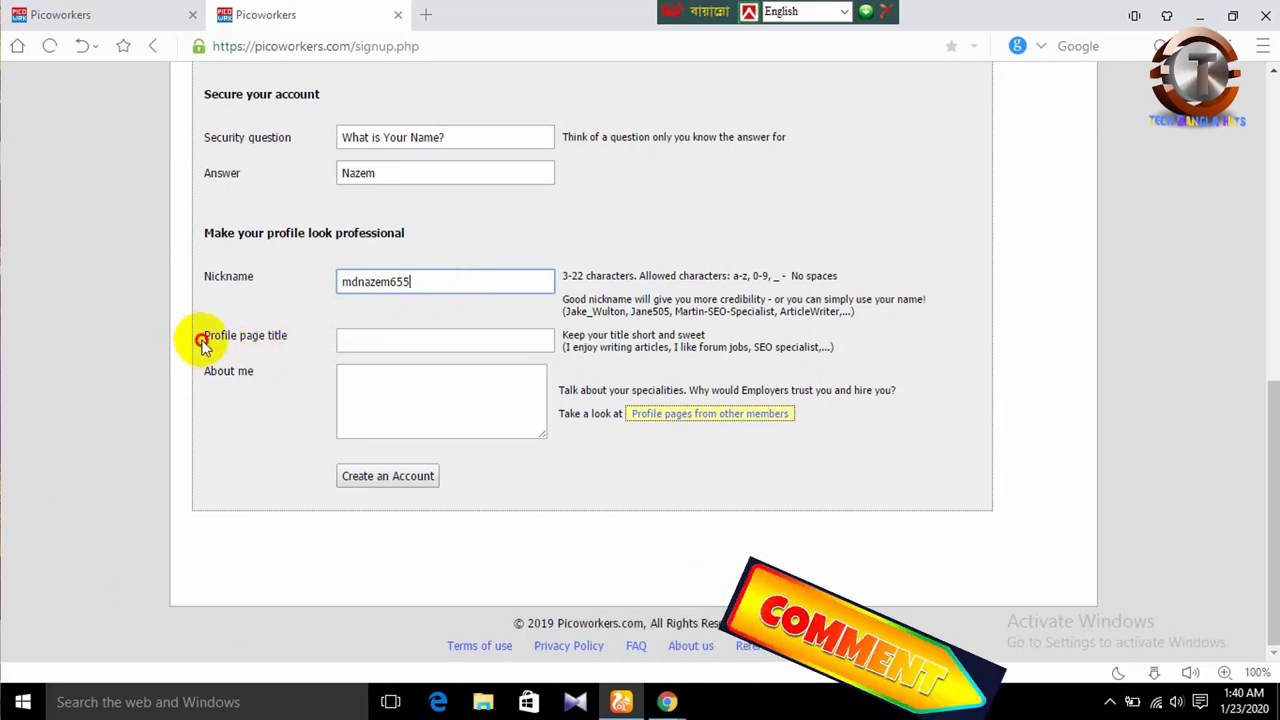
left_click_drag(205, 342, 313, 345)
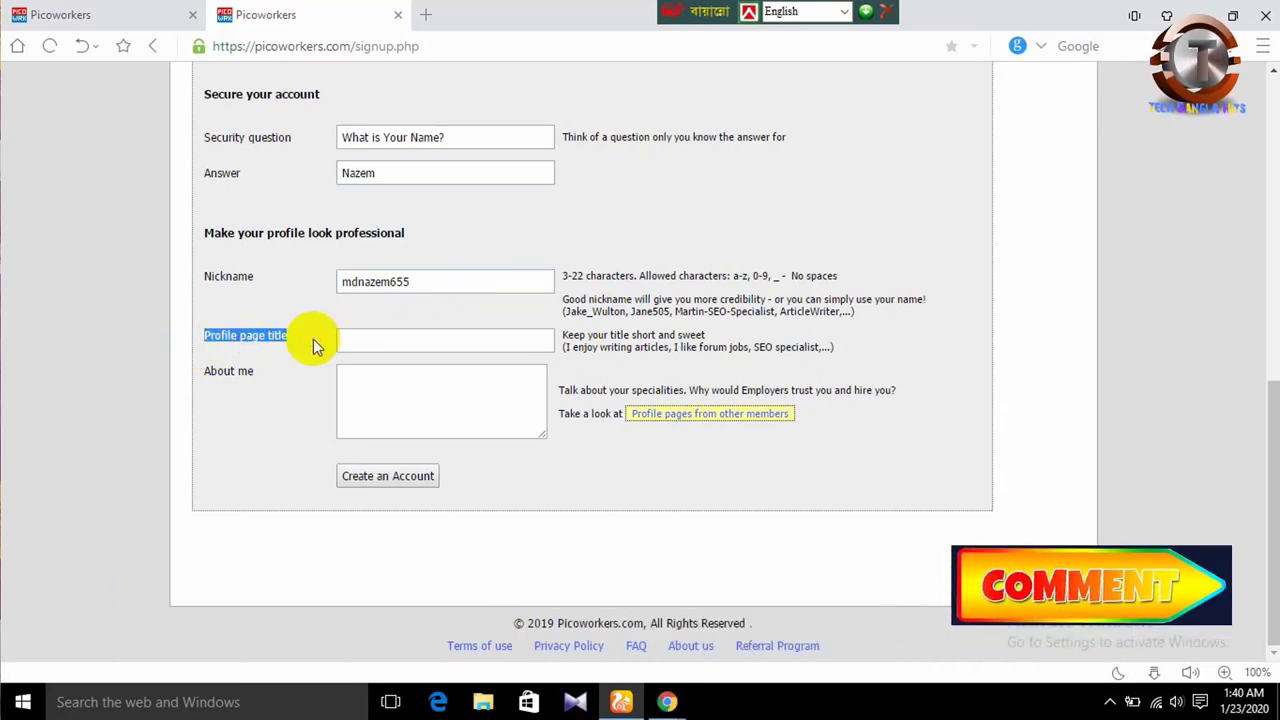
- Set the profile page title to 'I Want to Start This Site', correcting the typos
left_click(403, 344)
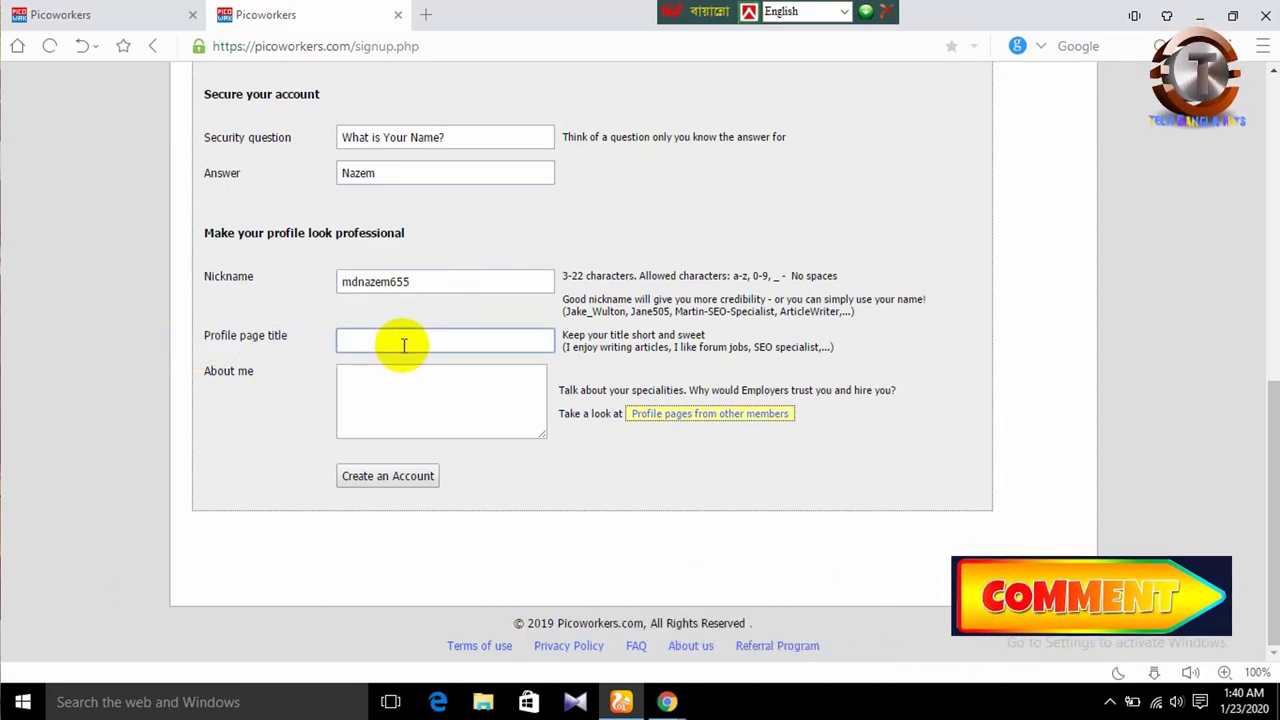
type("I")
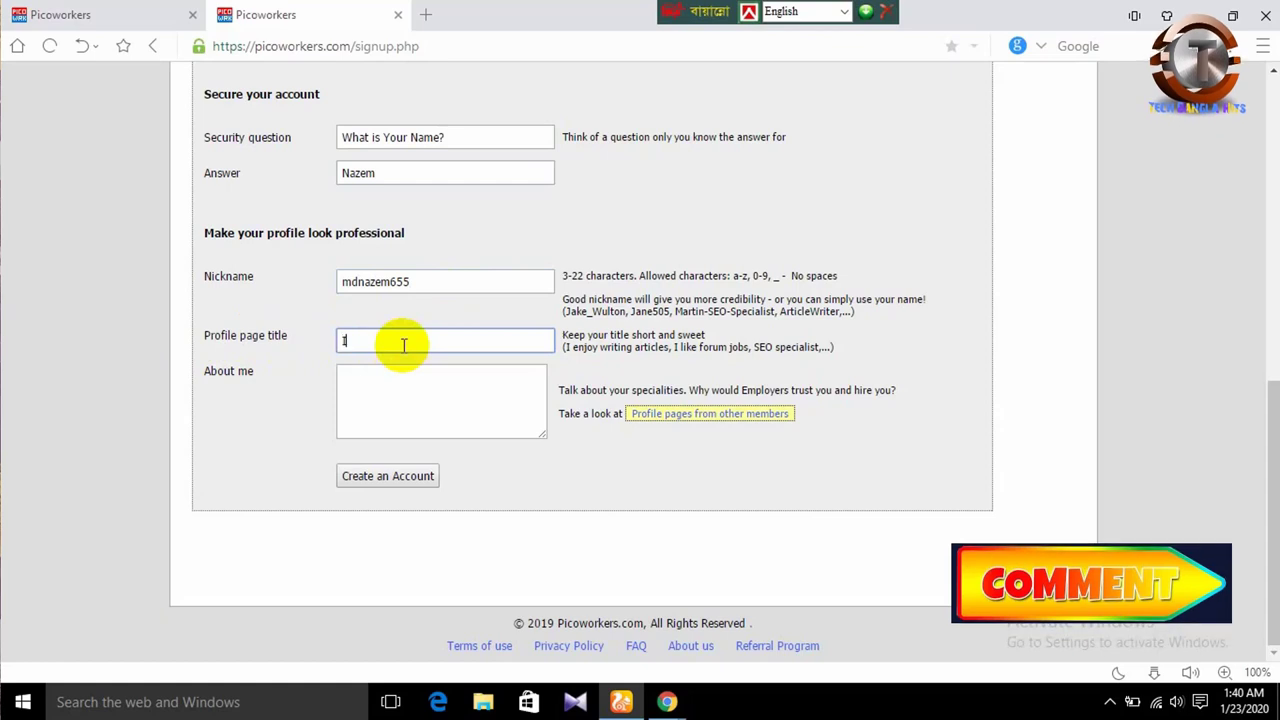
type("en")
key("BackSpace")
key("BackSpace")
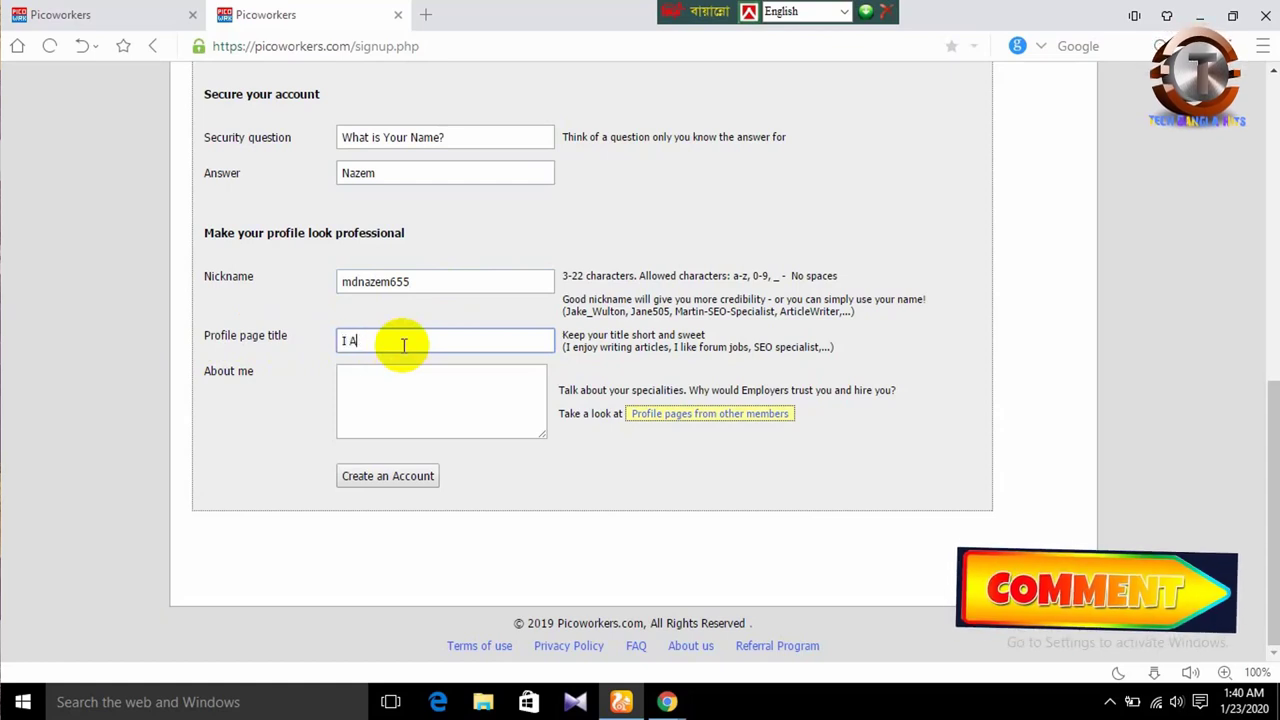
type("Want to ")
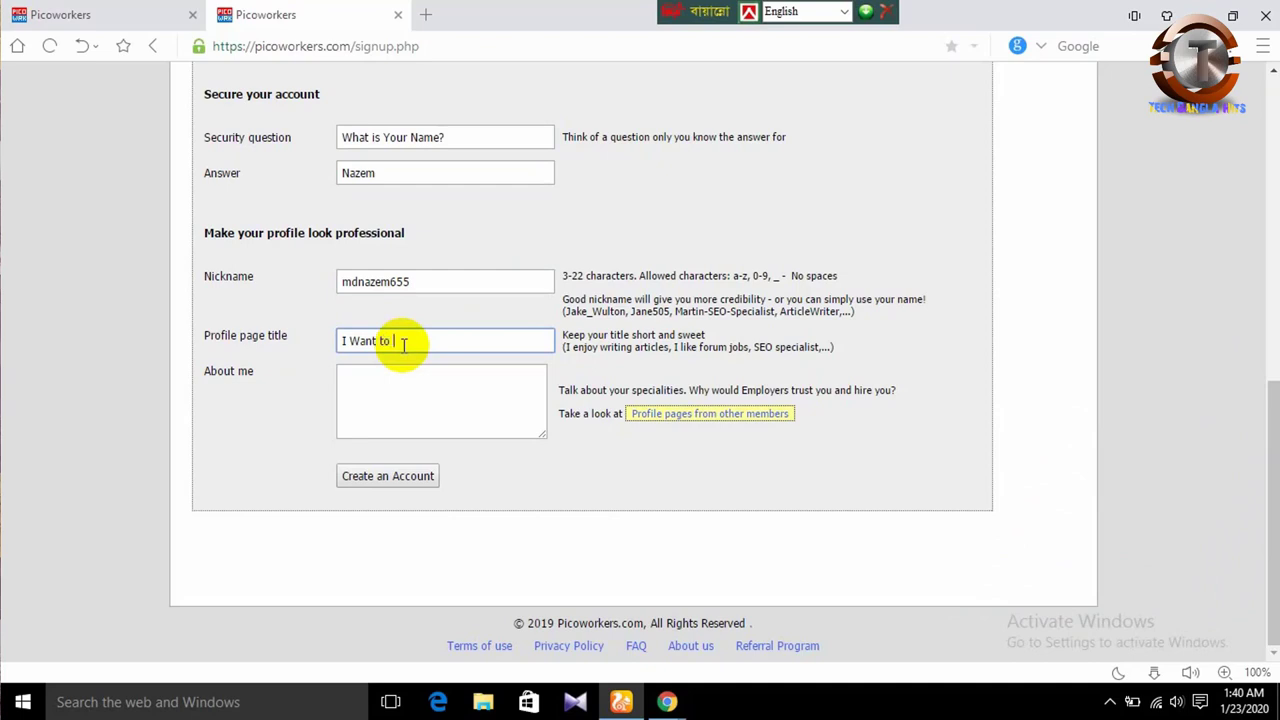
type("C")
key("BackSpace")
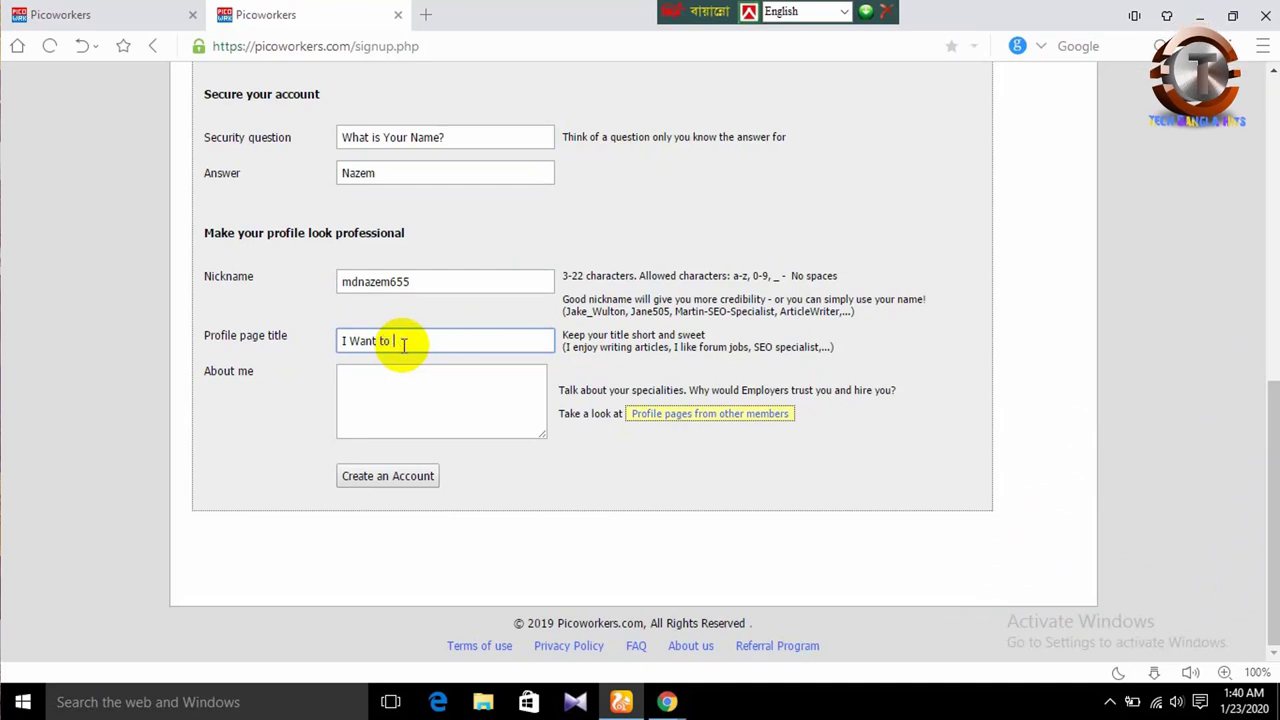
type("Skart ")
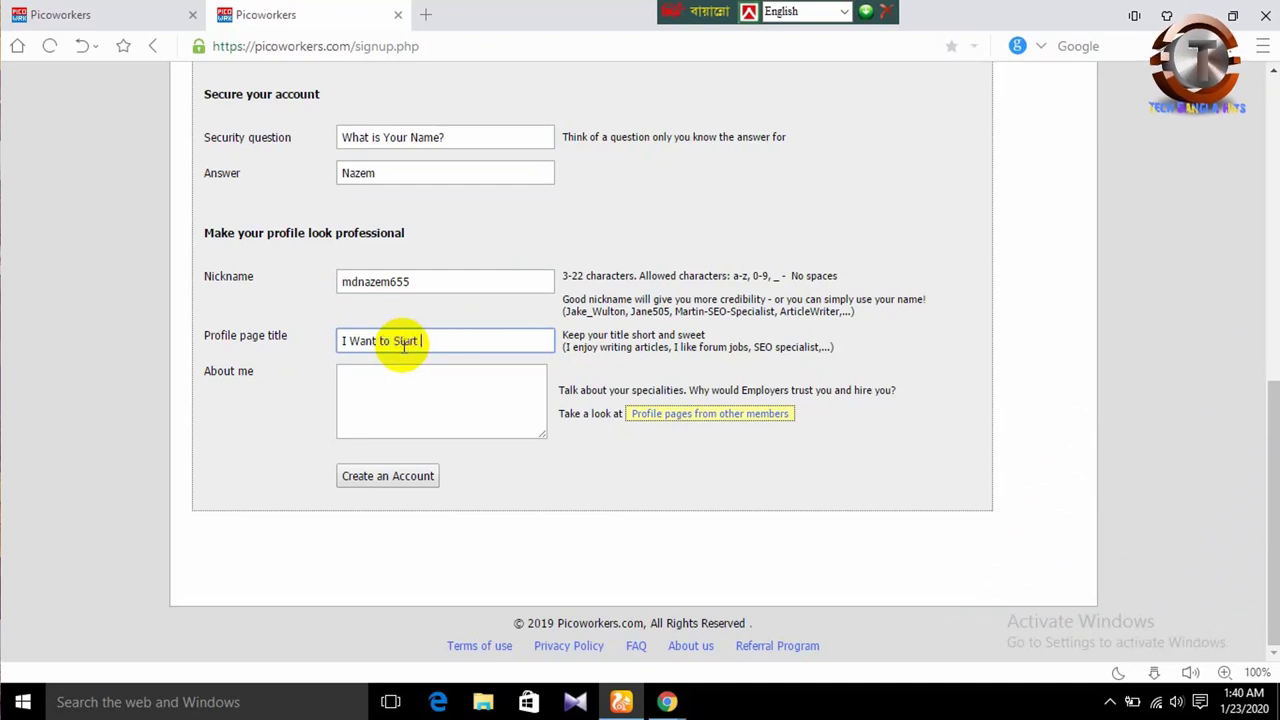
type("This Site")
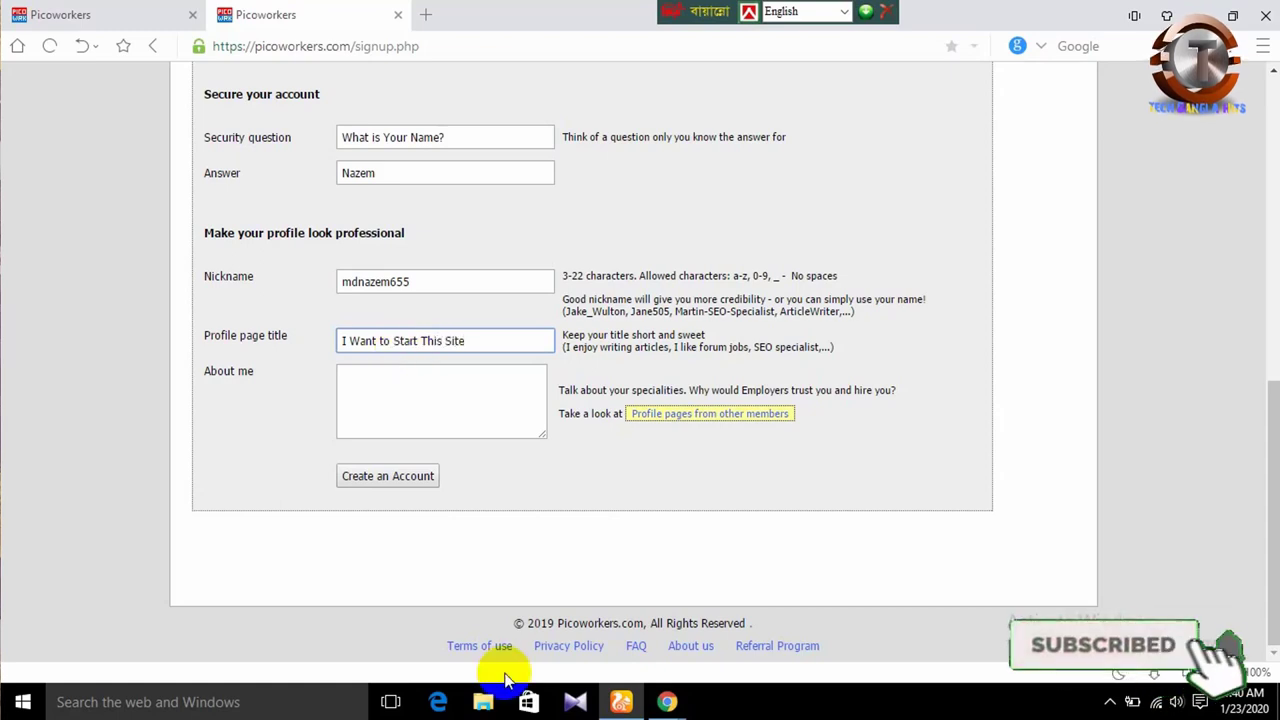
left_click(467, 405)
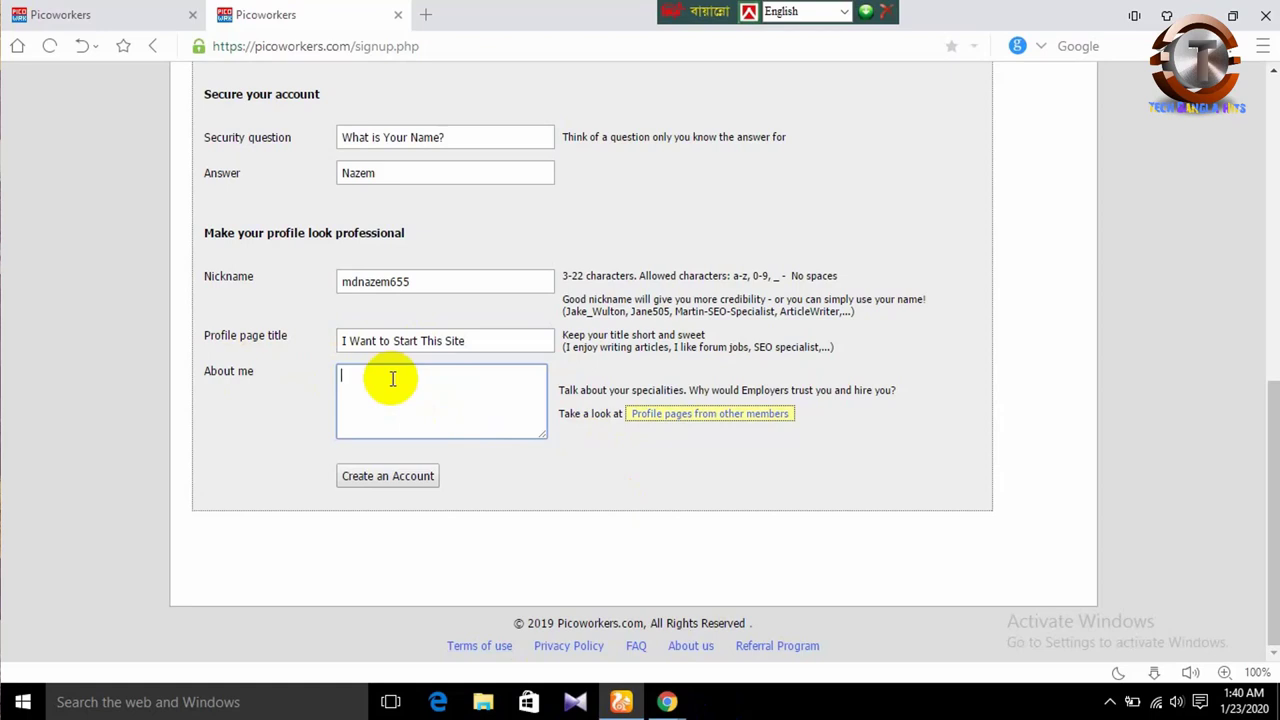
- Write a hello self-introduction in About me ending 'I am A Student.', fixing the stray letter
type("hello I")
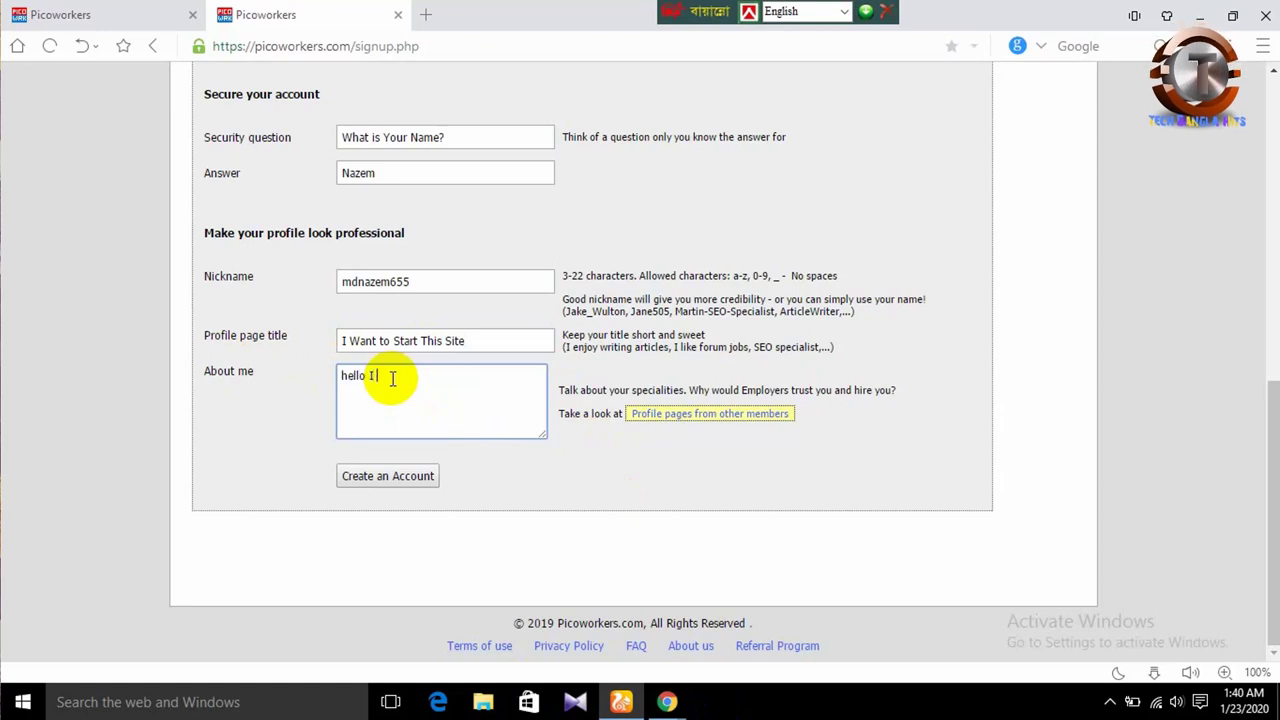
type(" am Na")
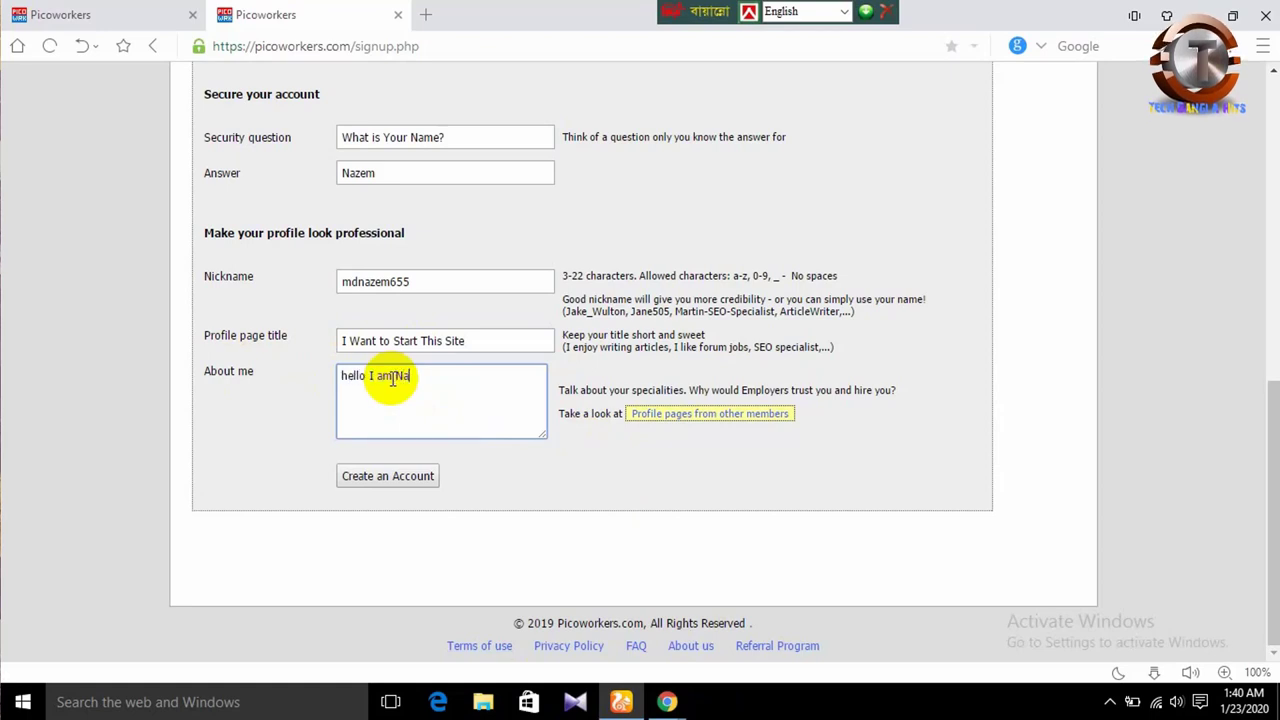
type("zemA")
key("BackSpace")
type("I")
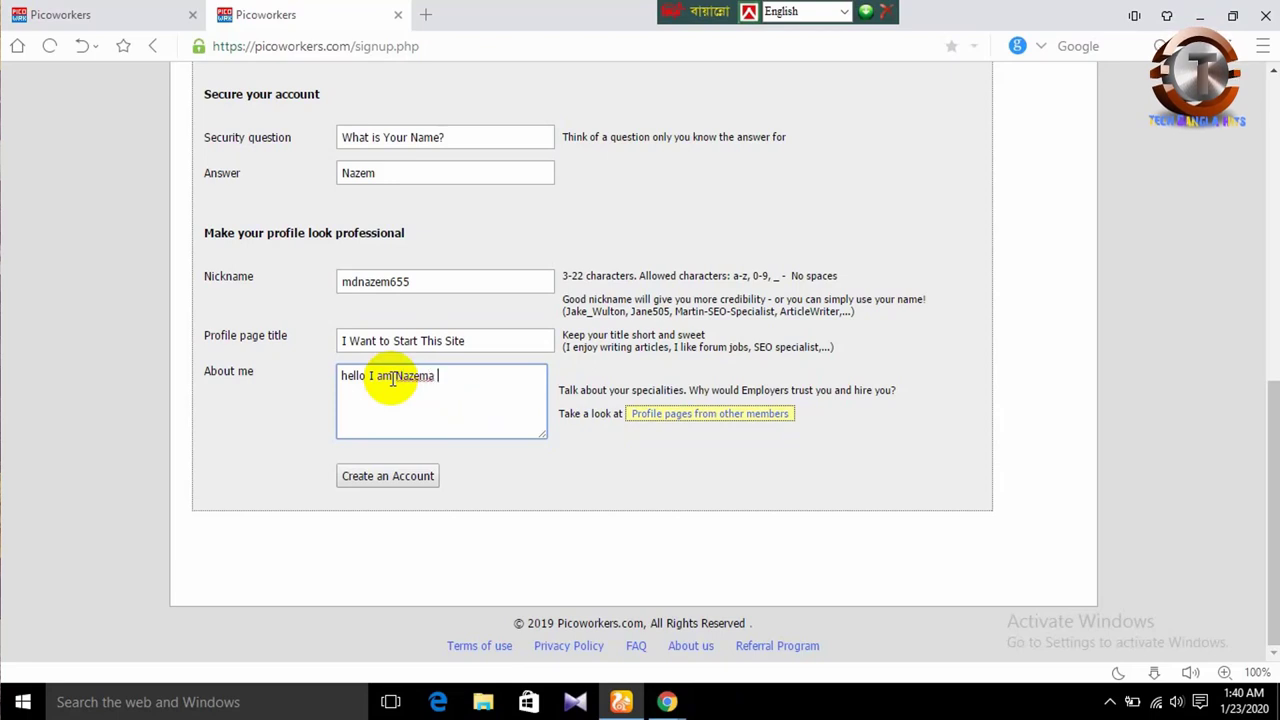
type(" am A")
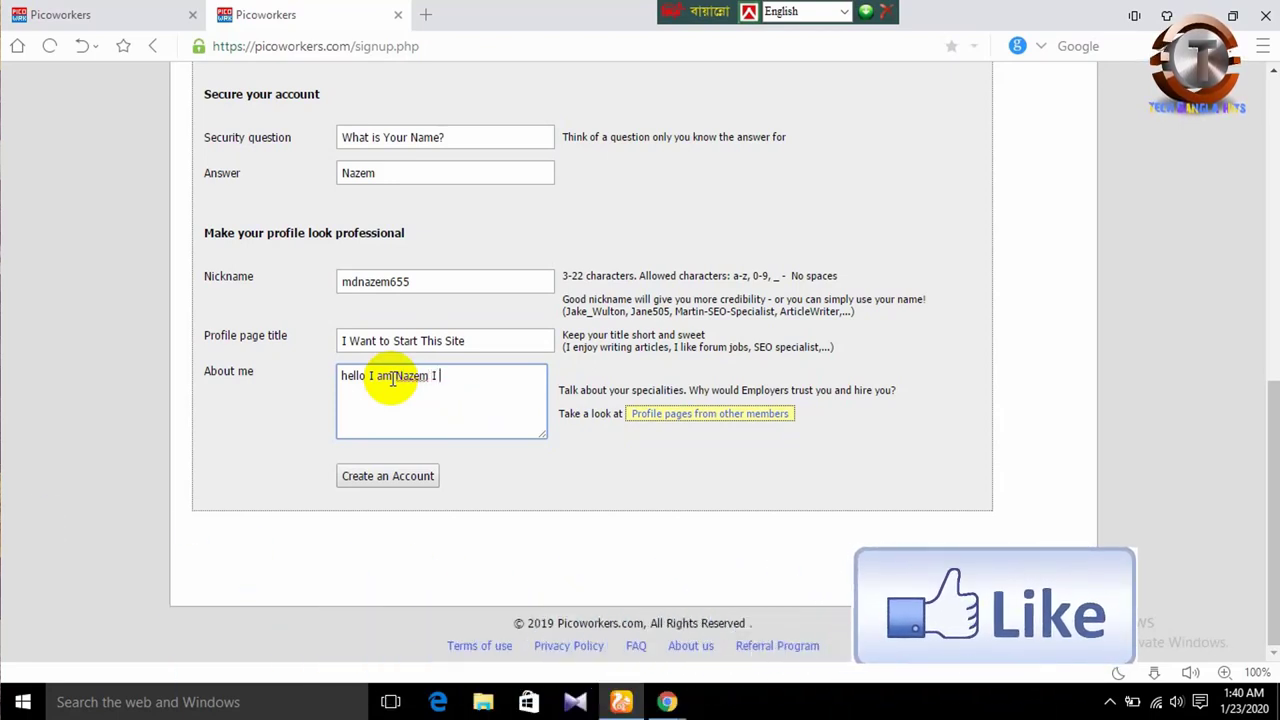
type(" St")
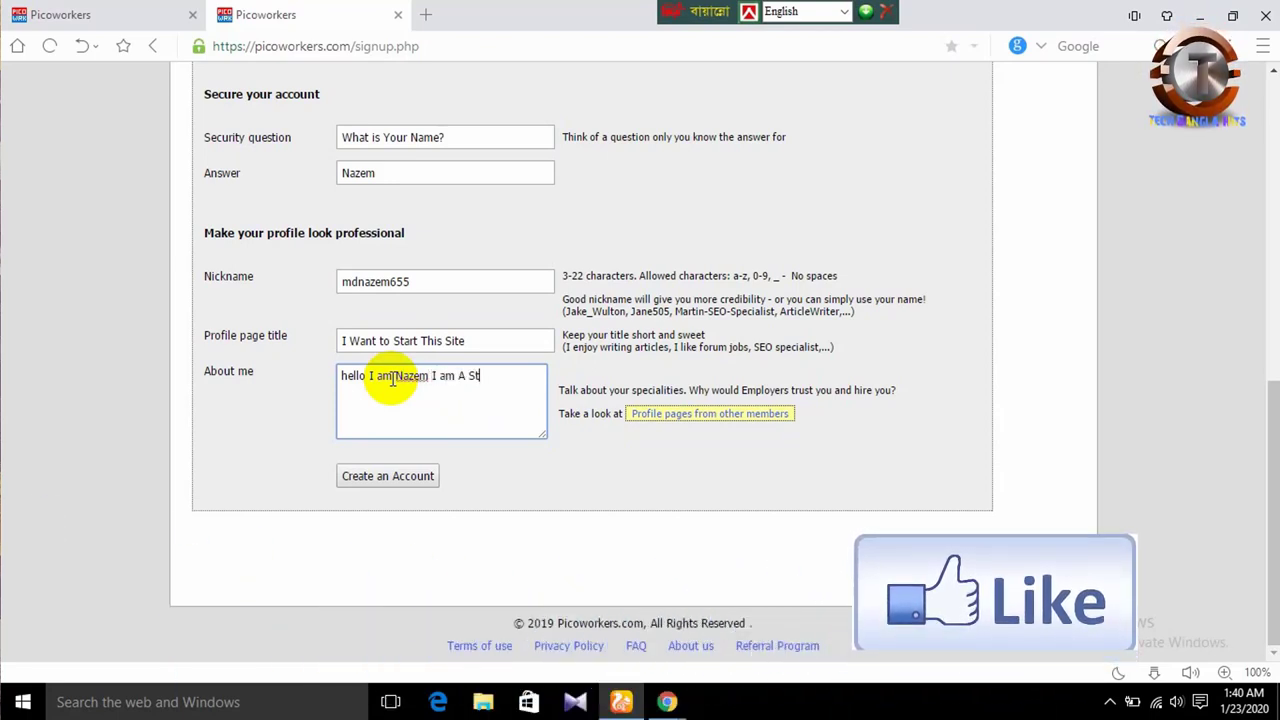
type("udent.")
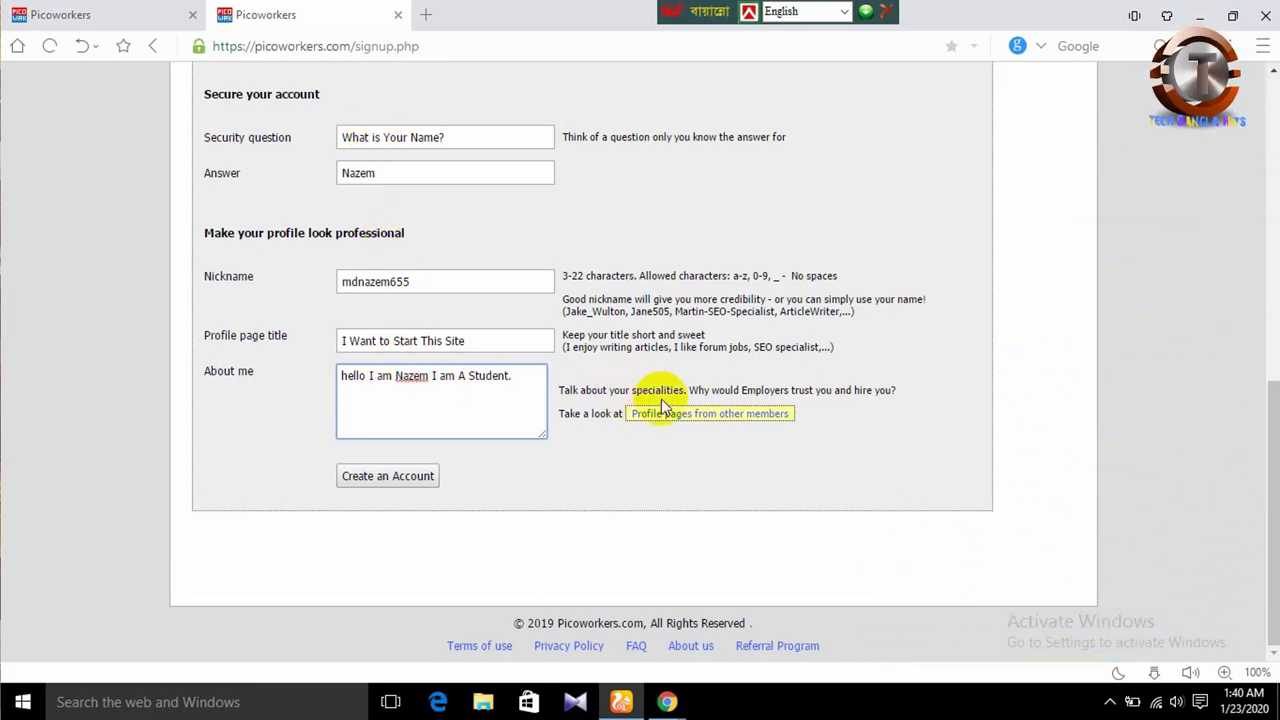
left_click(1274, 420)
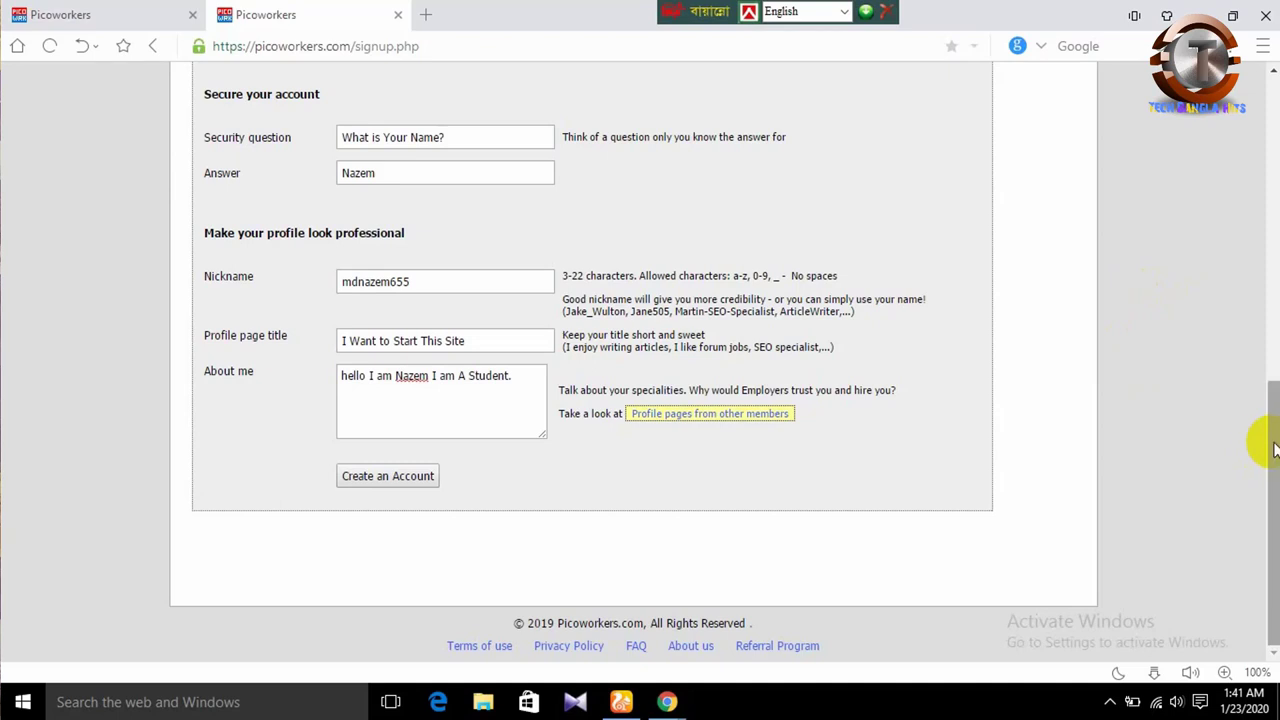
- Submit with Create an Account, then scroll back up to the Password field
left_click(386, 477)
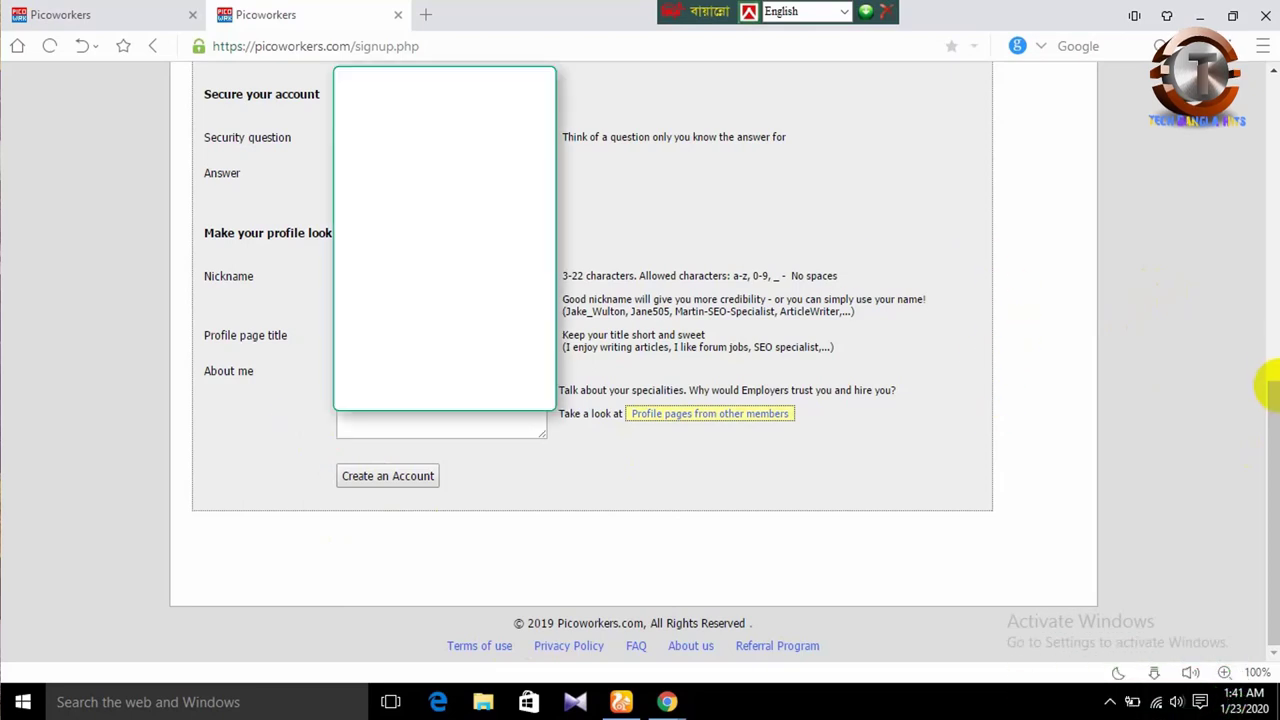
scroll(1262, 330, "up", 4)
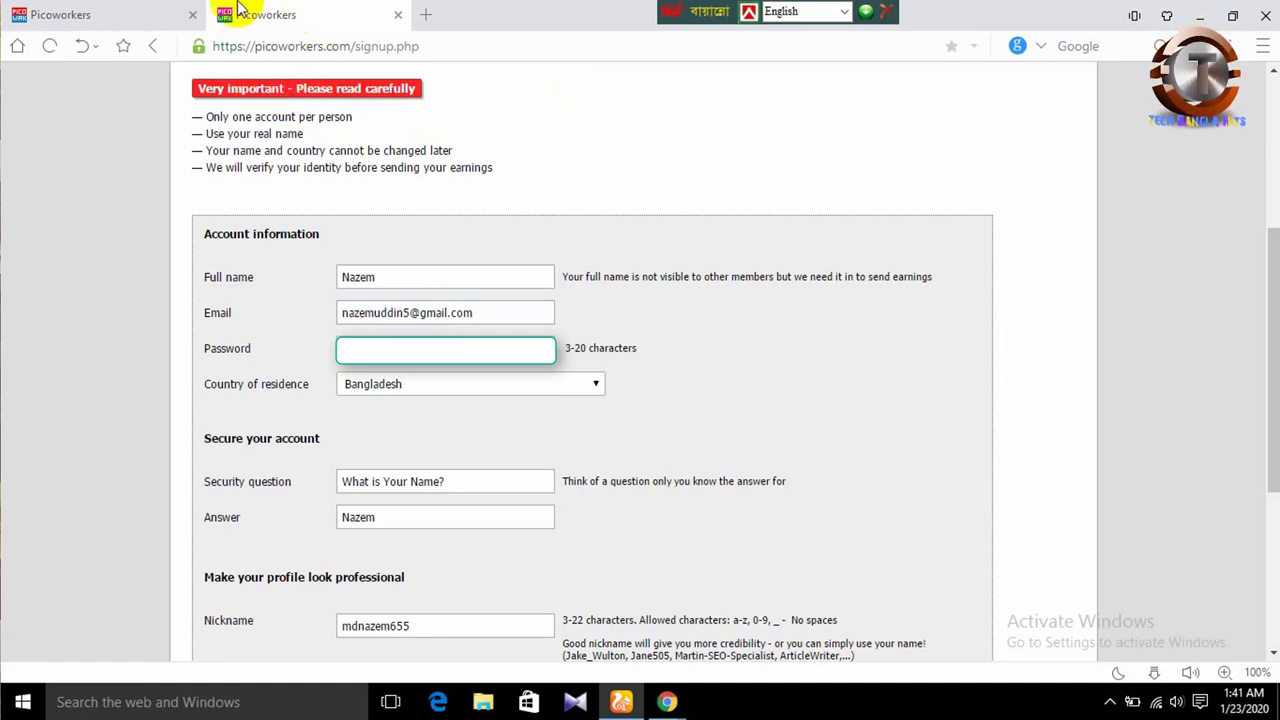
- Close the signup tab, reload the Small jobs list and scroll down through the available jobs
left_click(105, 10)
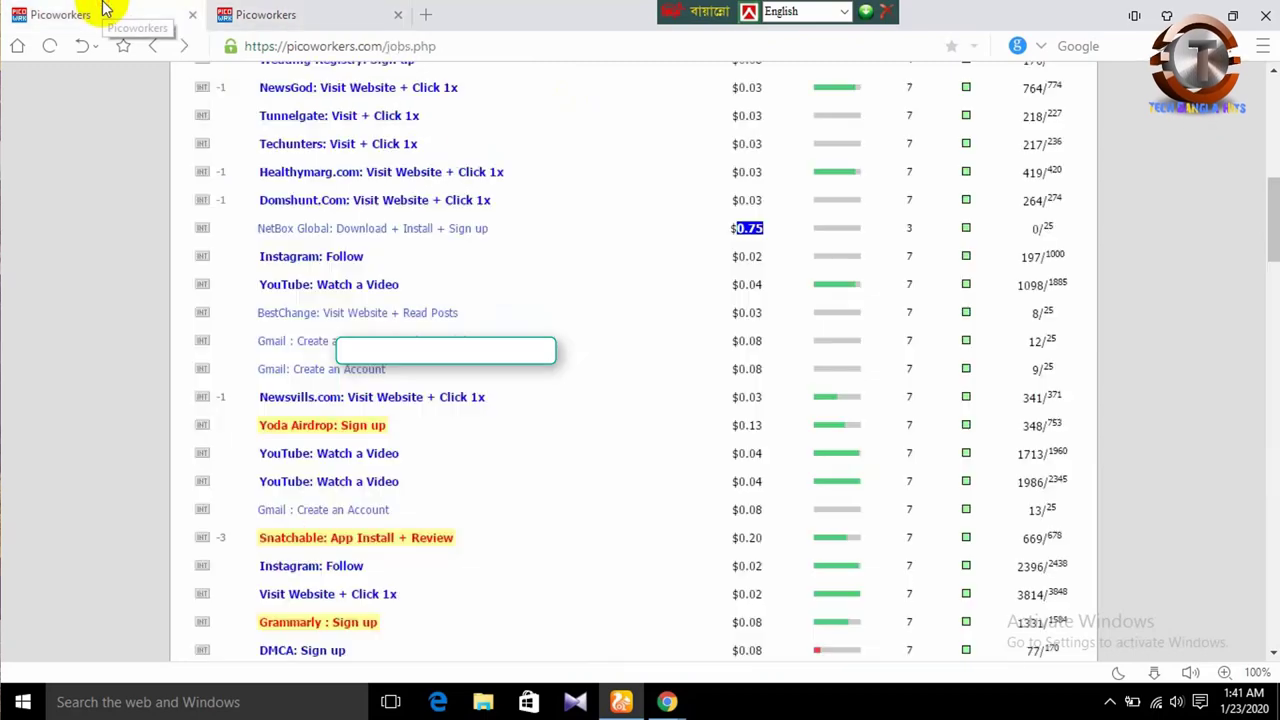
left_click(284, 14)
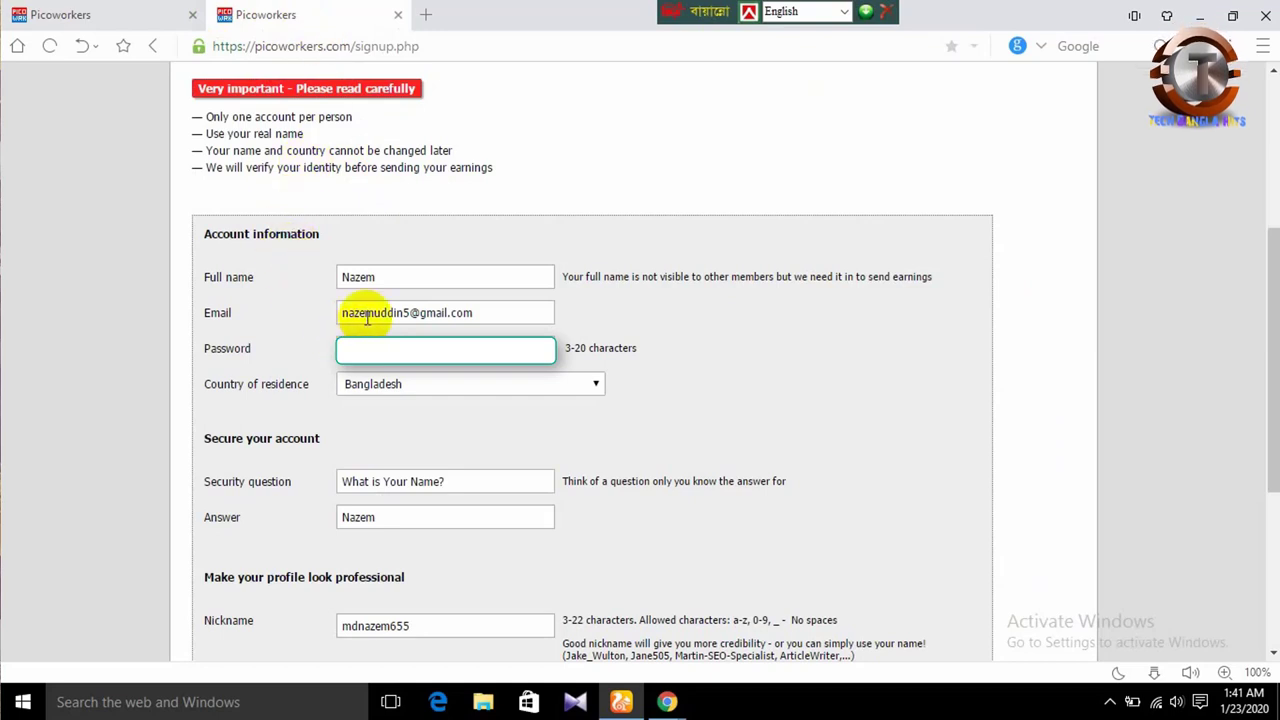
left_click(401, 18)
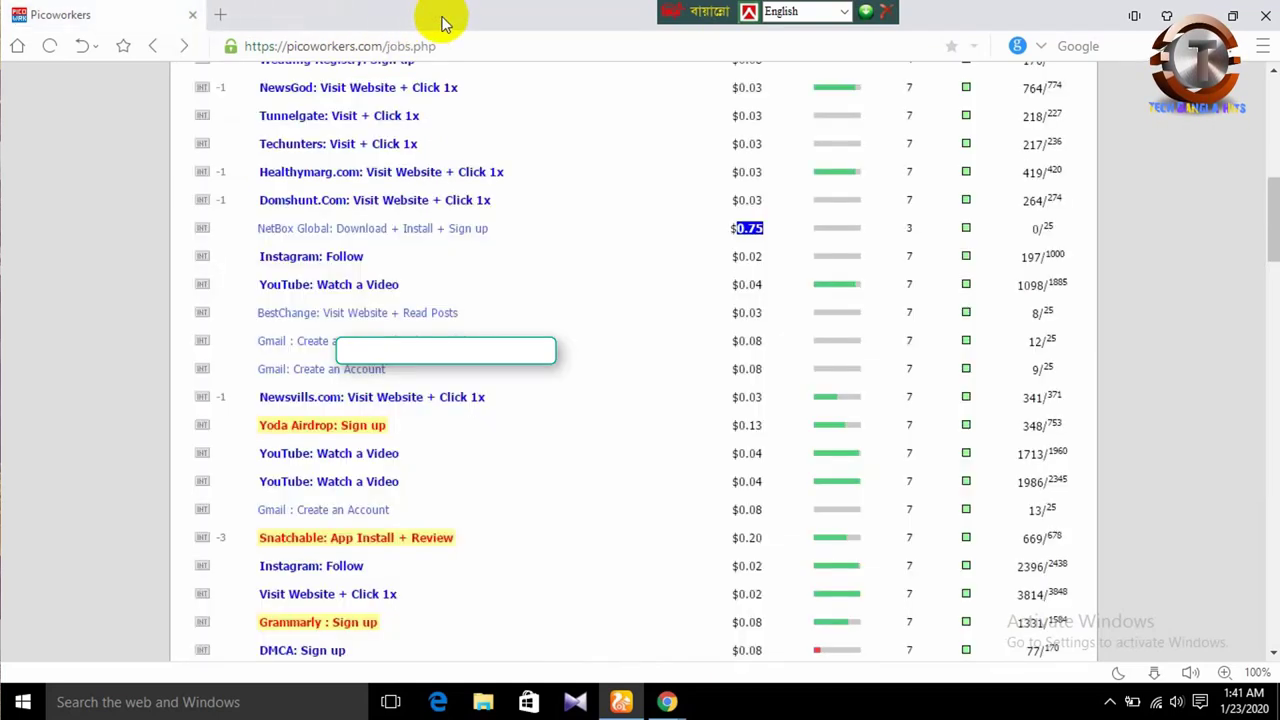
scroll(1268, 190, "up", 10)
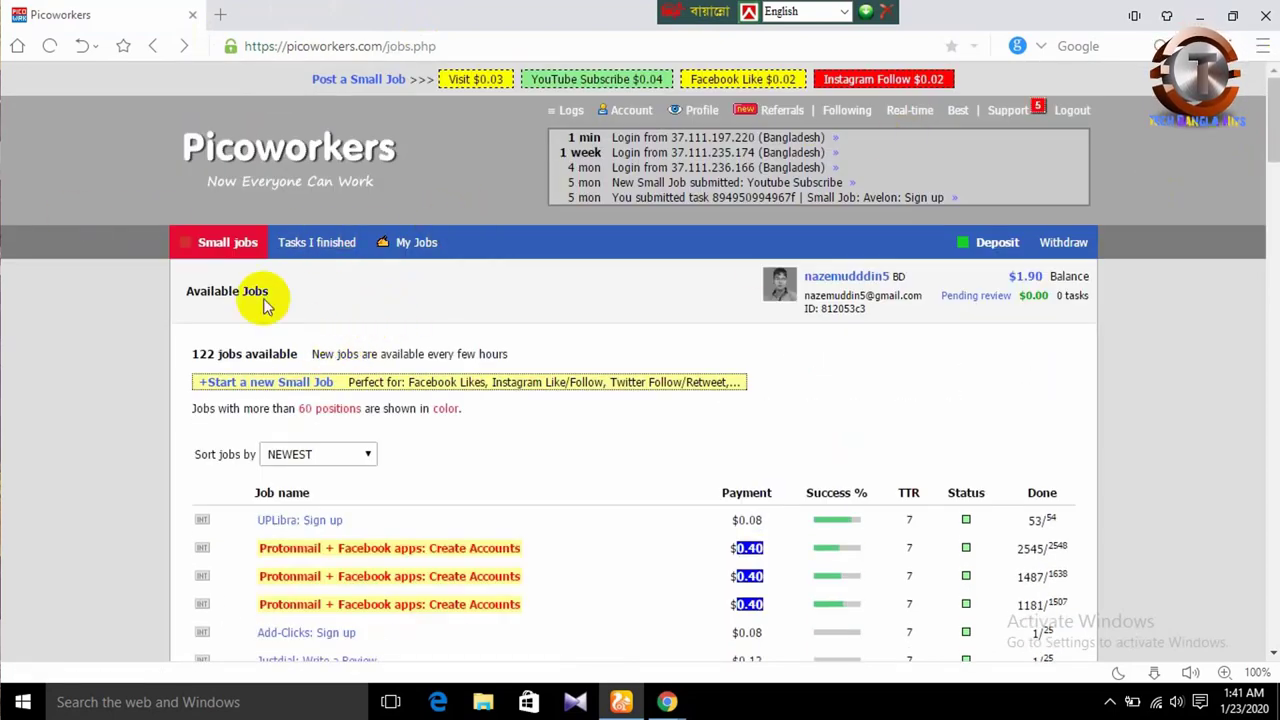
left_click(213, 248)
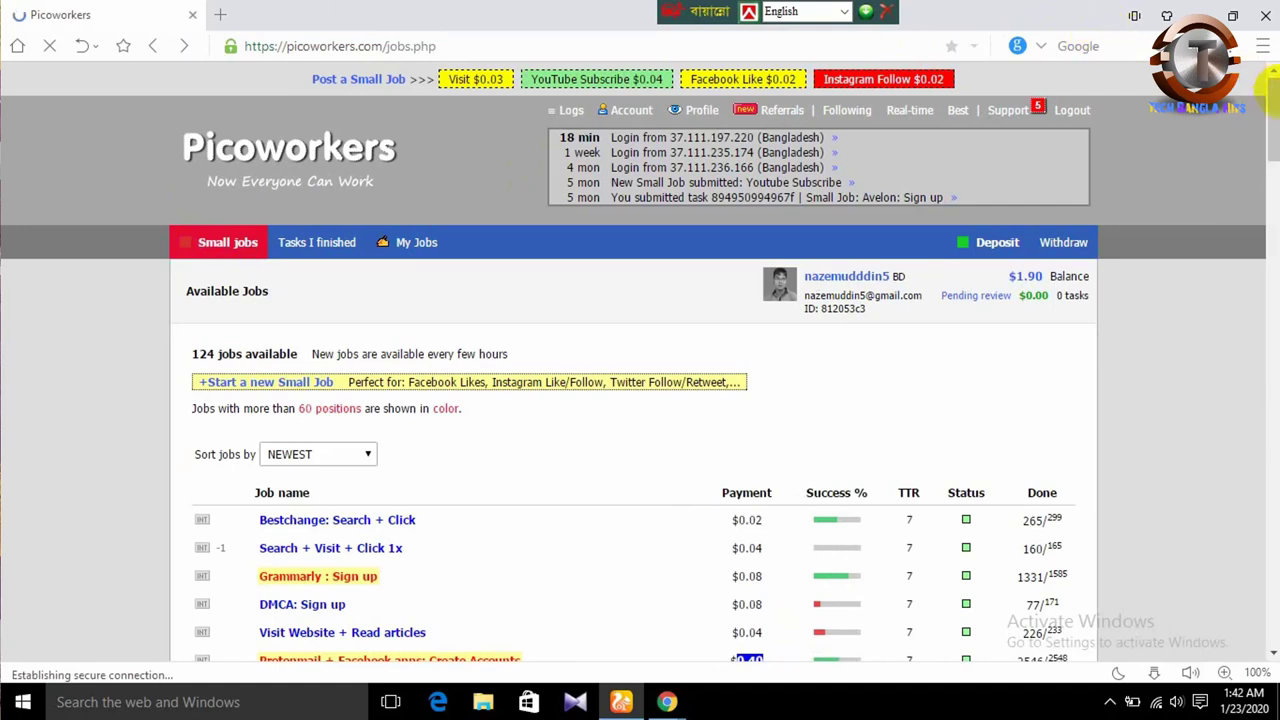
left_click_drag(1273, 125, 1269, 265)
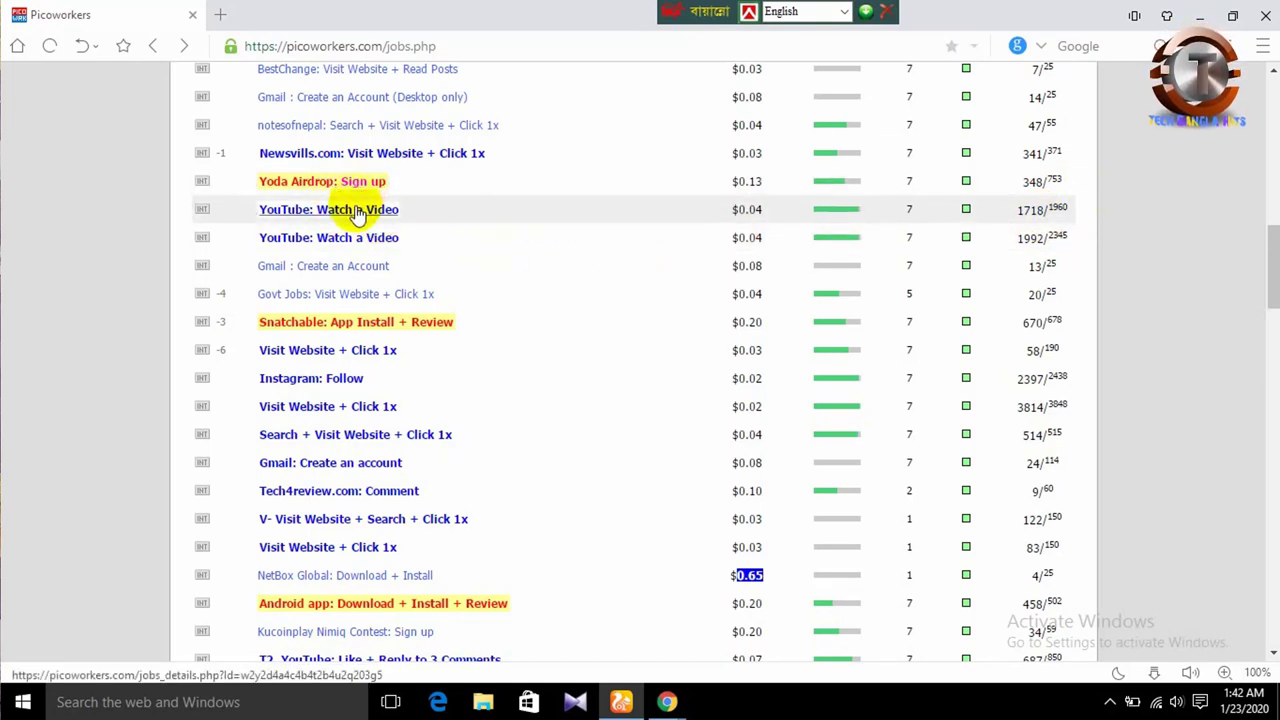
- Open the 'YouTube: Watch a Video' job and read its $0.04 pay, Worldwide targeting and instructions
left_click(357, 211)
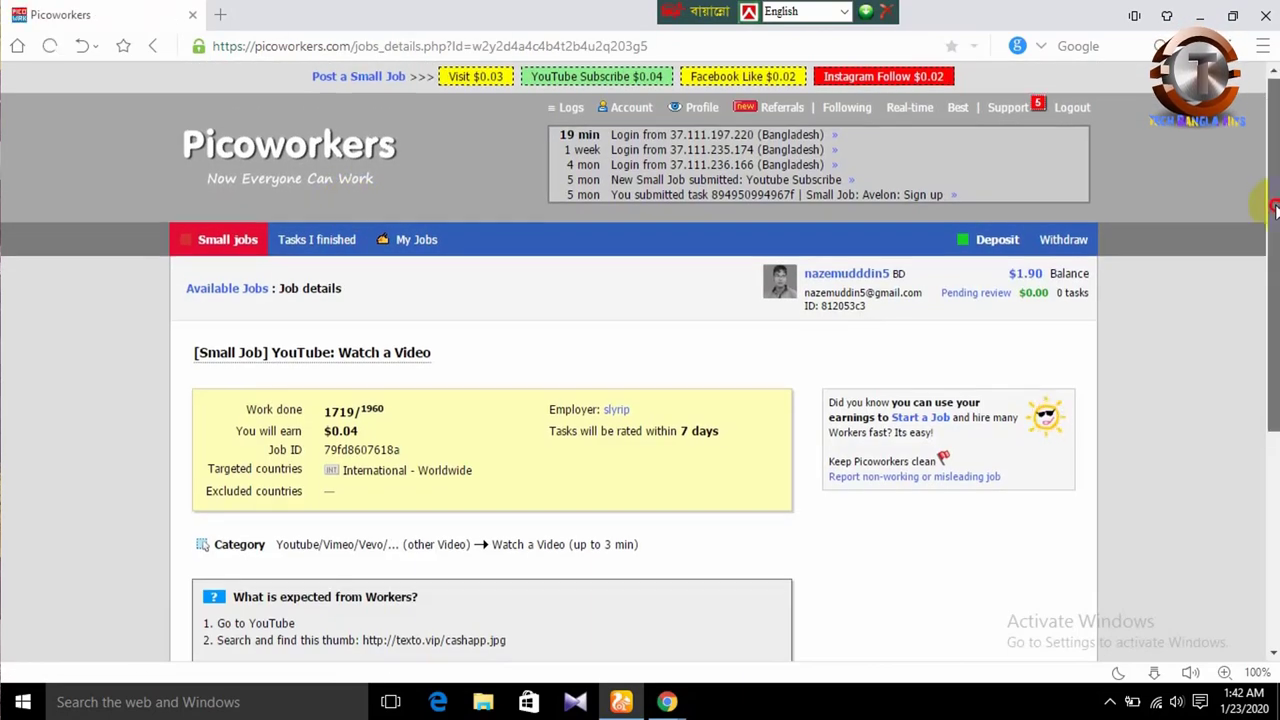
left_click_drag(1272, 210, 1266, 330)
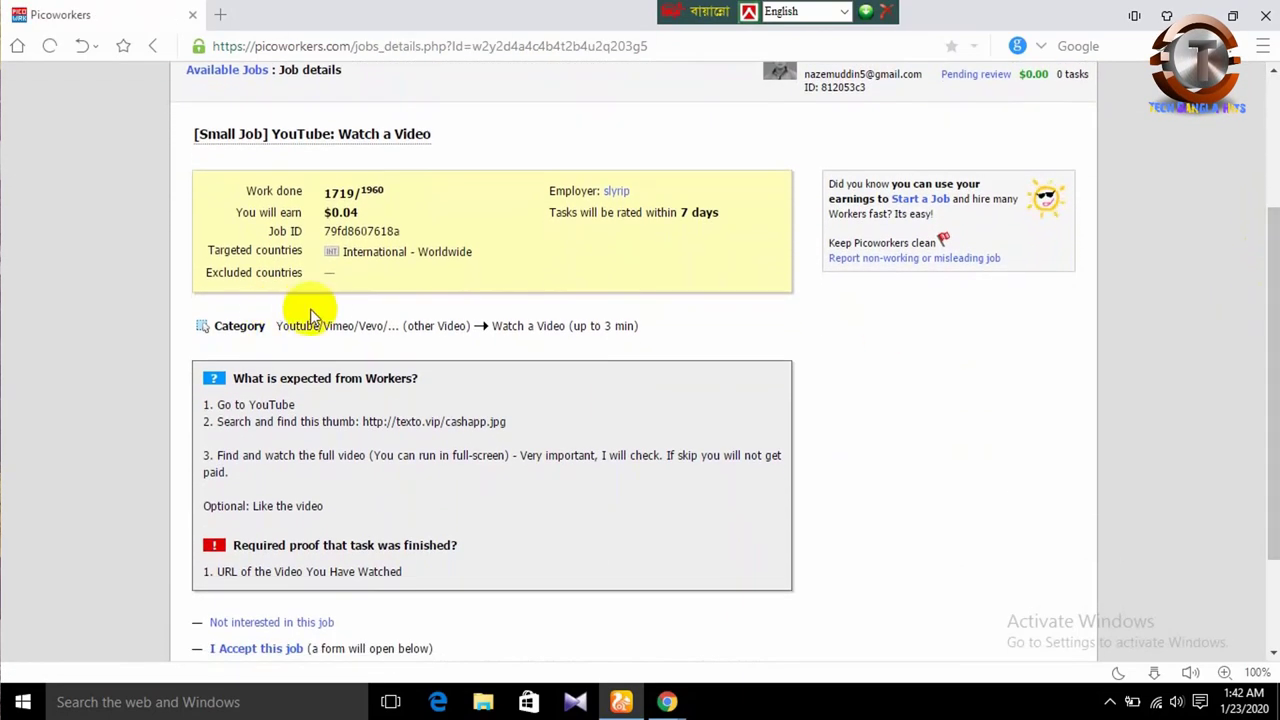
left_click_drag(197, 250, 234, 249)
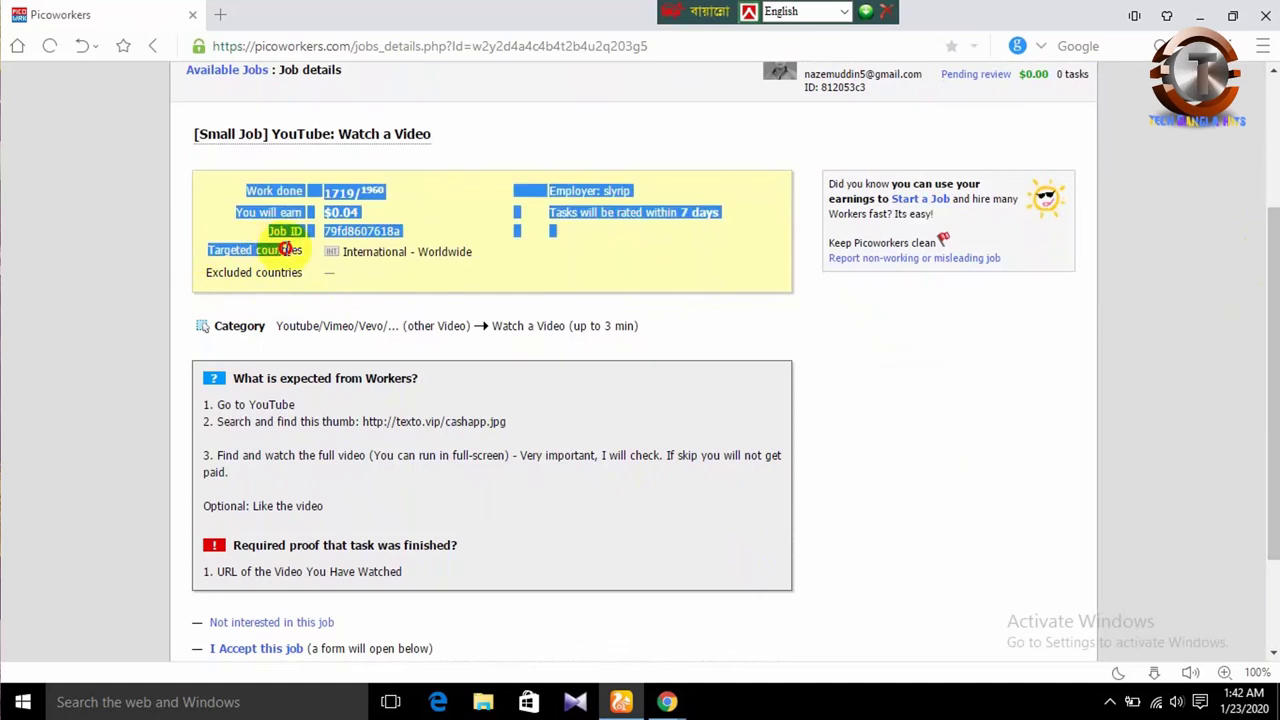
left_click(350, 266)
left_click_drag(348, 252, 490, 257)
left_click(382, 255)
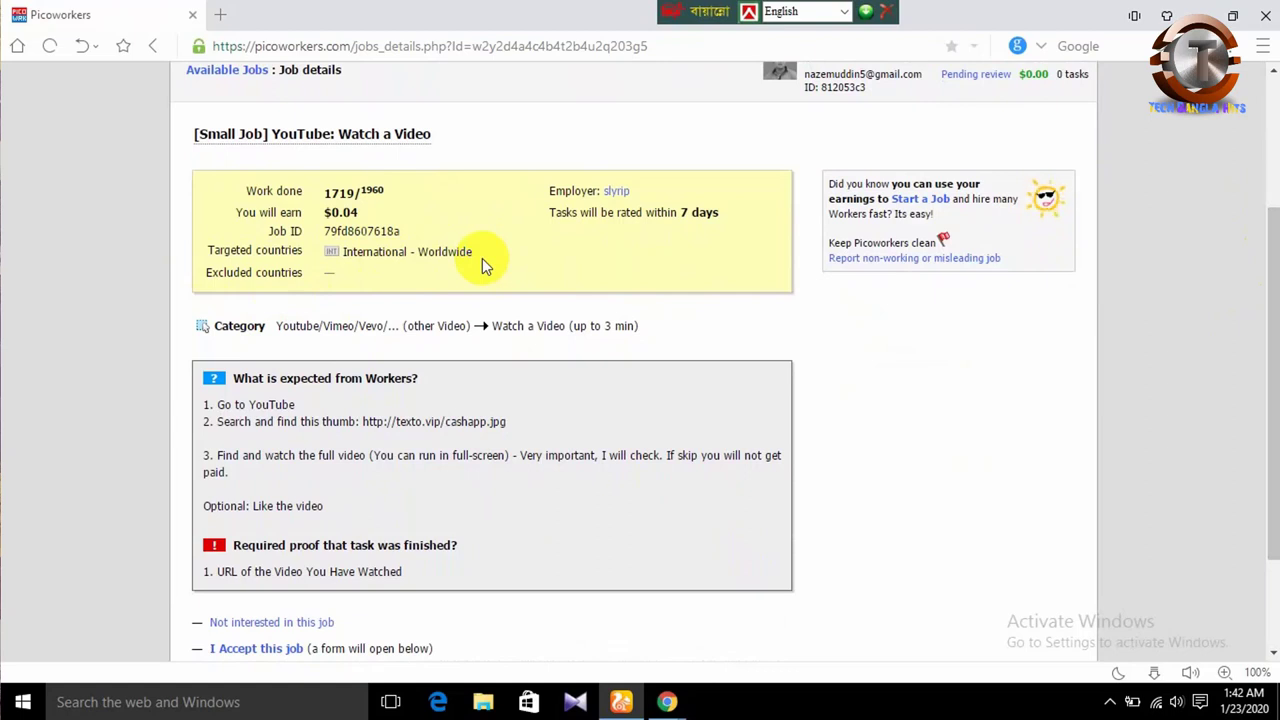
left_click_drag(1270, 272, 1272, 325)
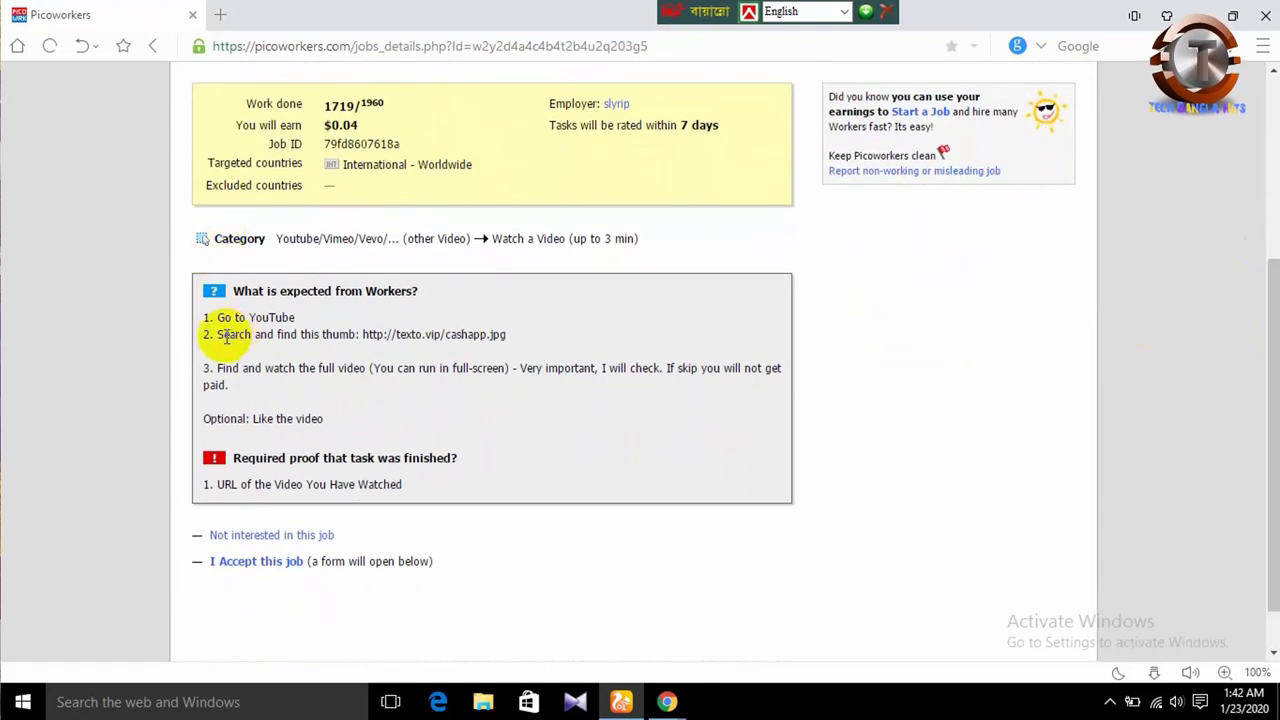